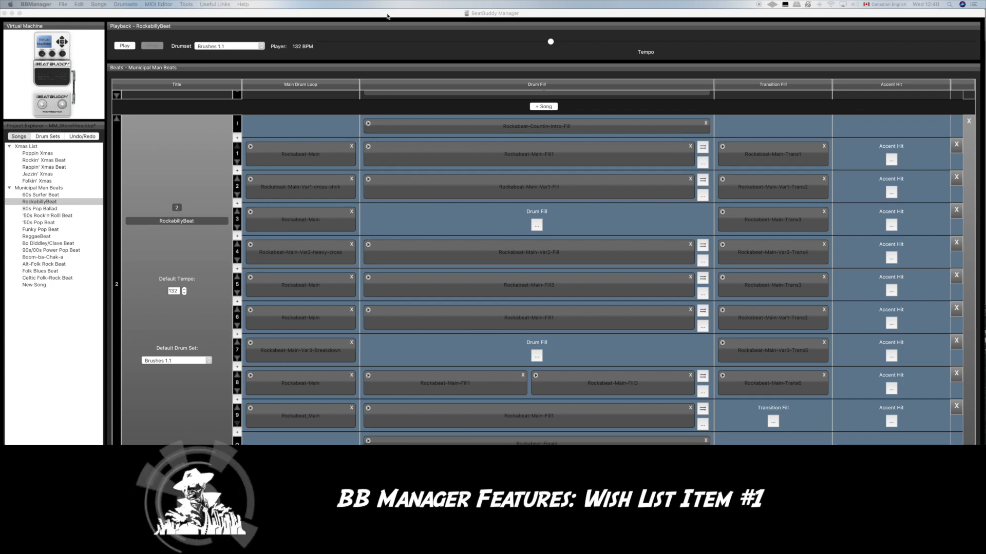
- Reveal the Logic Pro X project behind BeatBuddy Manager, lower its master volume slightly, and return to BeatBuddy Manager
drag(386, 17, 385, 128)
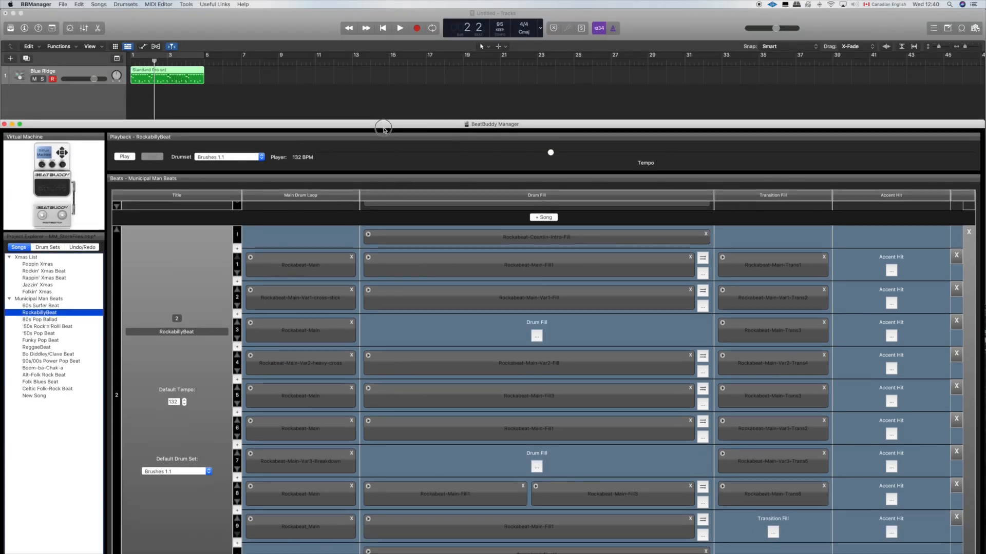
click(312, 29)
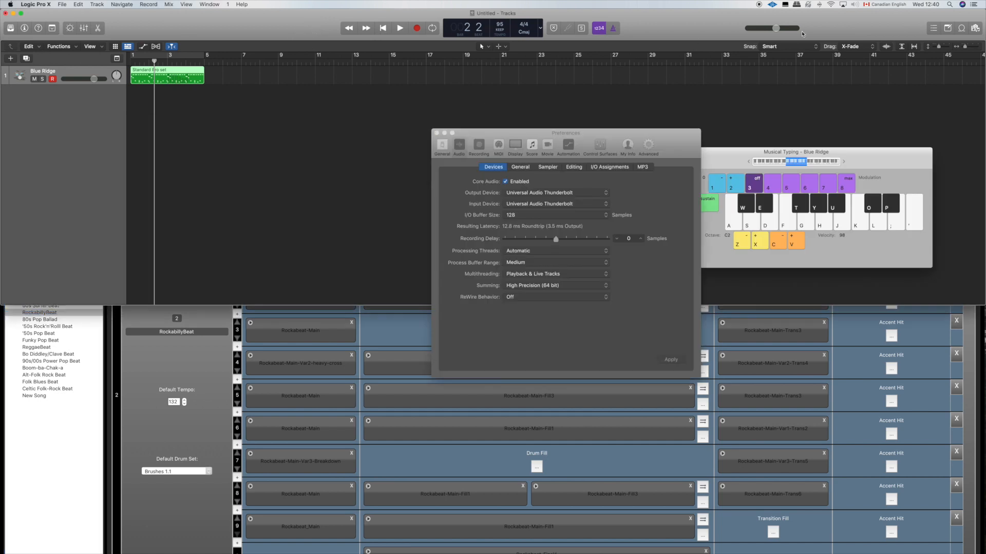
mouse_move(776, 28)
mouse_down()
mouse_move(741, 29)
mouse_move(765, 30)
mouse_up()
click(129, 450)
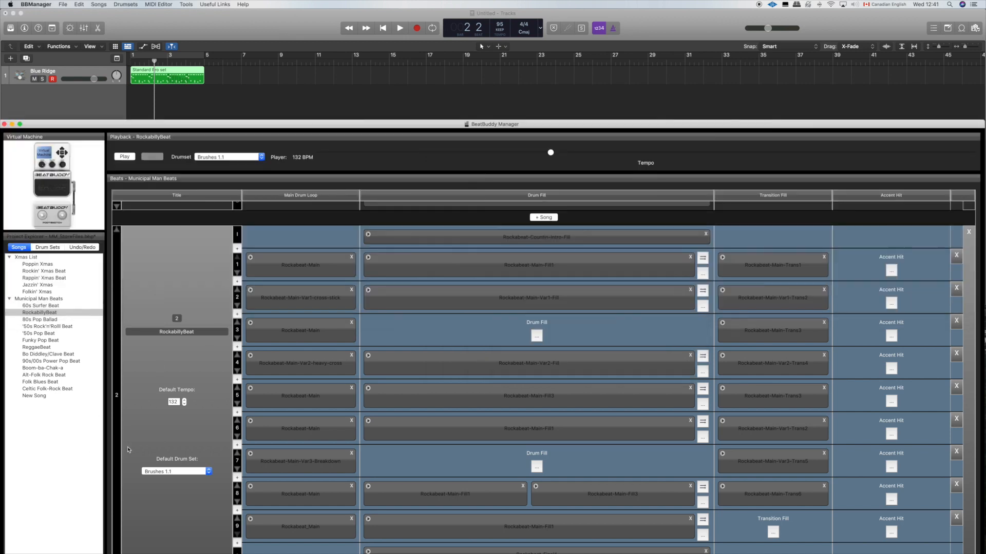
drag(228, 125, 229, 76)
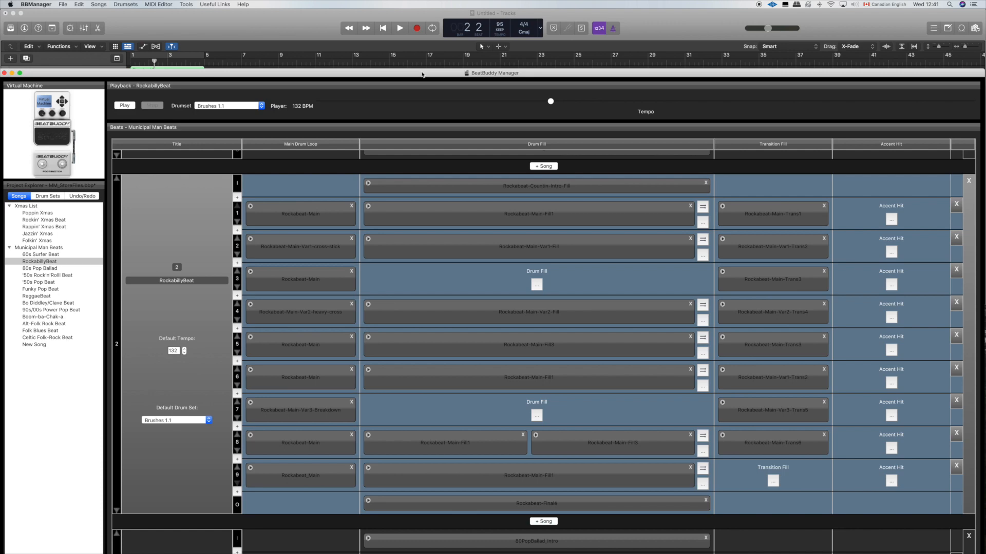
- Switch to Logic Pro X, play the Blue Ridge track while adjusting the master volume, stop playback, and return to BeatBuddy Manager
click(247, 31)
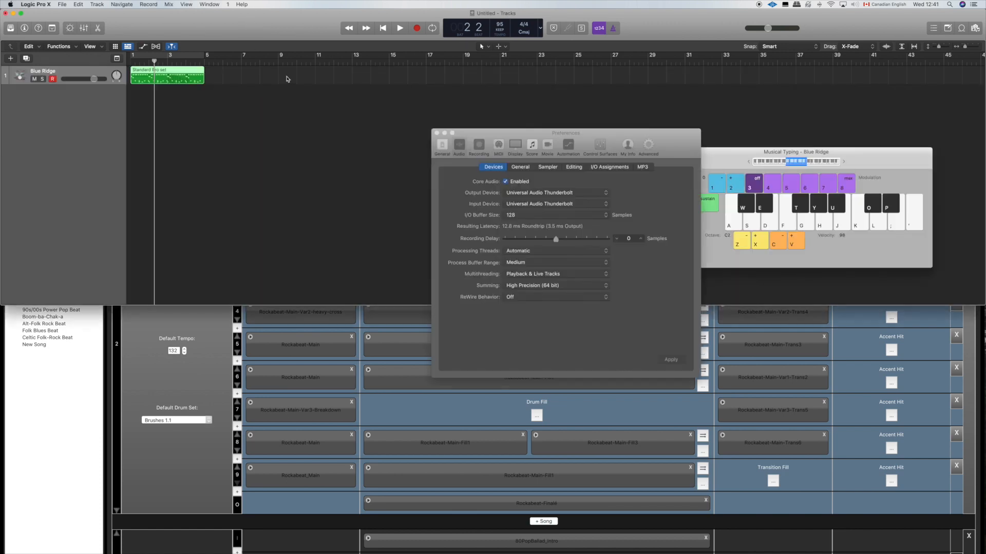
click(400, 28)
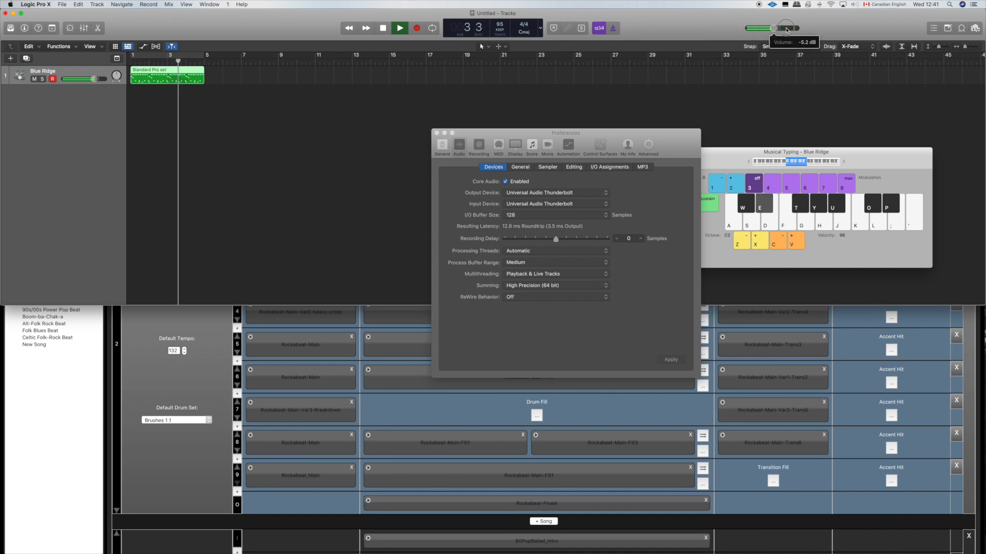
drag(769, 28, 794, 31)
key(space)
click(140, 383)
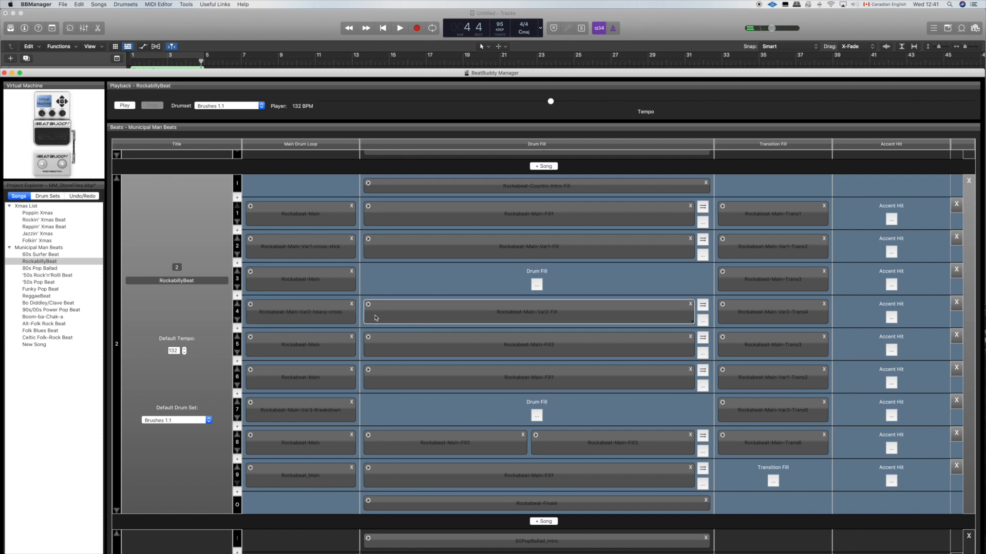
- Preview the main drum loops of parts 4 and 6 in the RockabillyBeat song, stopping playback after each
click(250, 306)
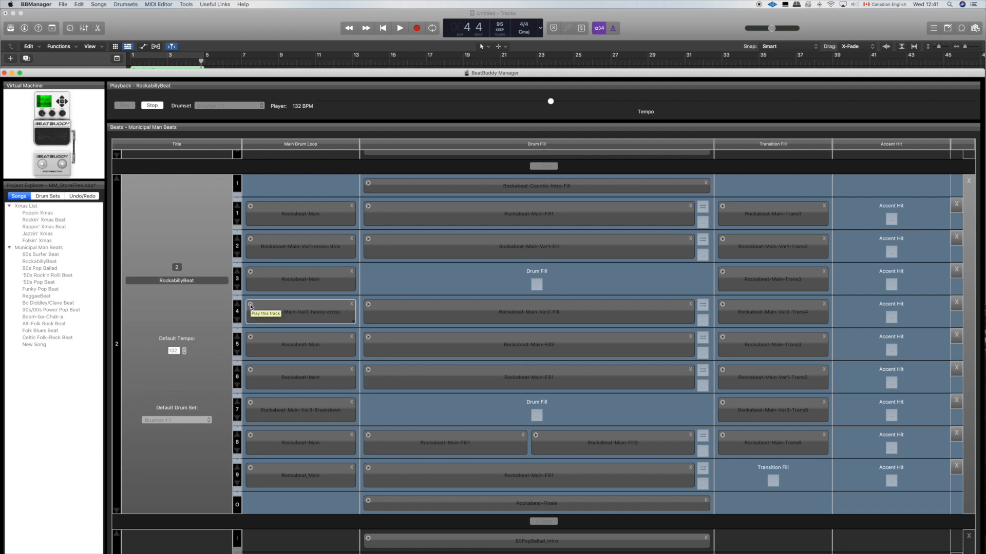
click(154, 106)
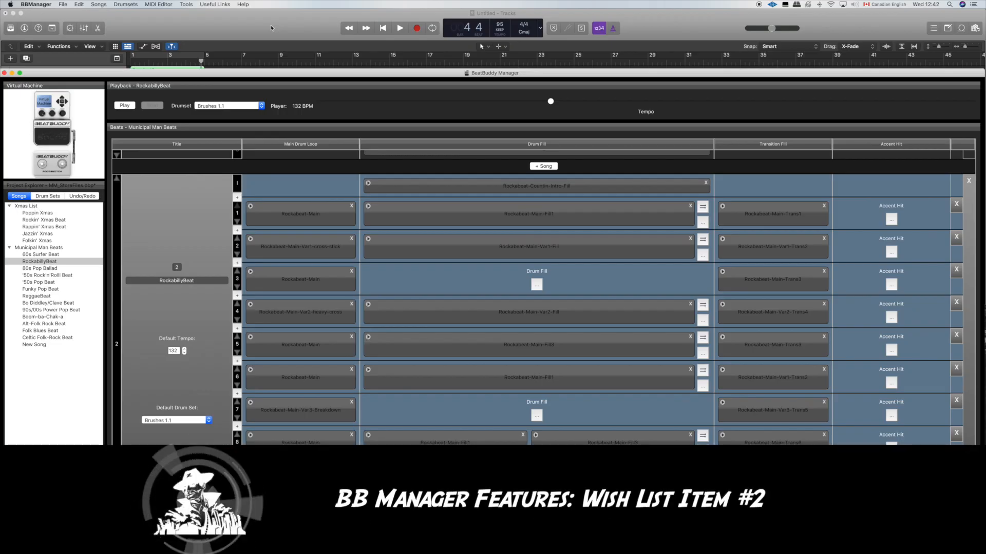
drag(288, 77, 289, 21)
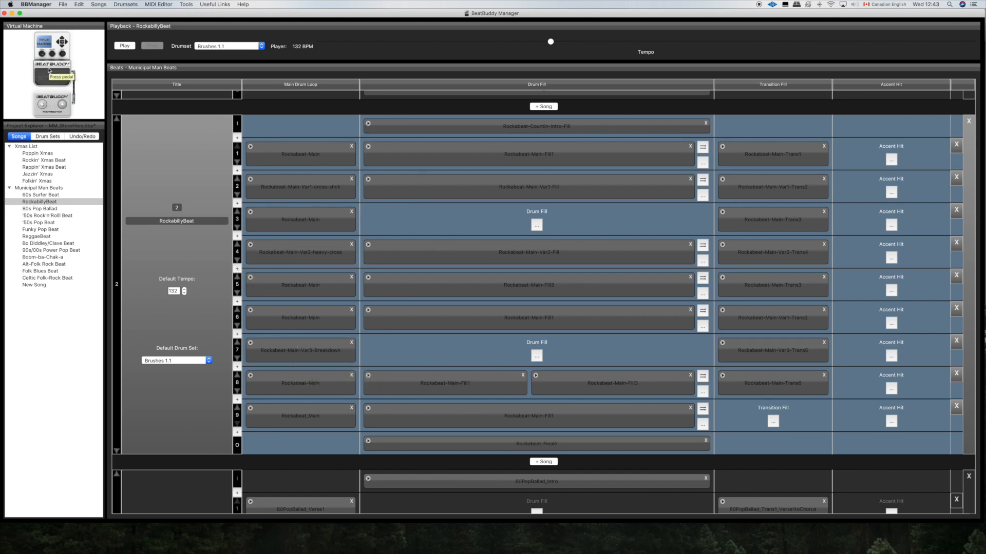
click(251, 311)
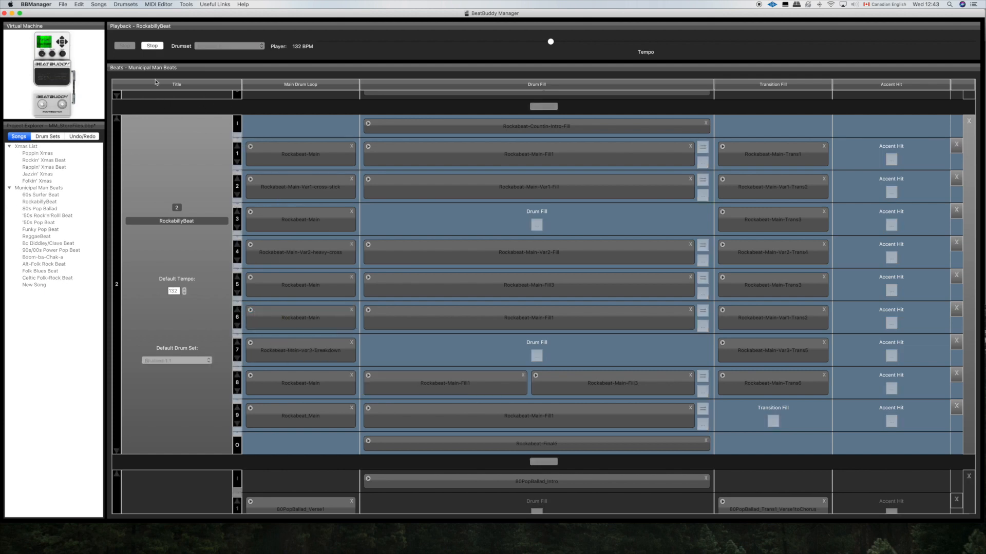
click(153, 46)
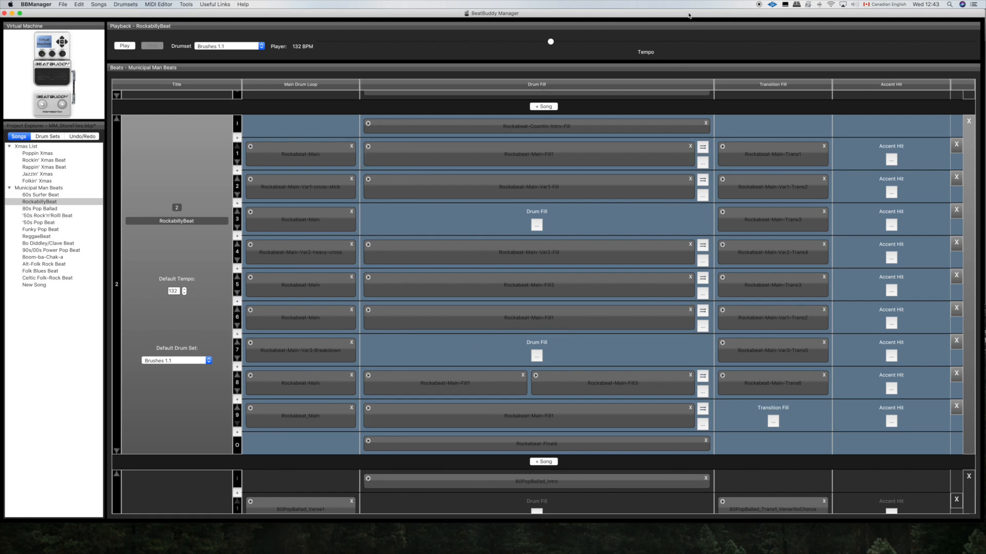
drag(690, 14, 691, 96)
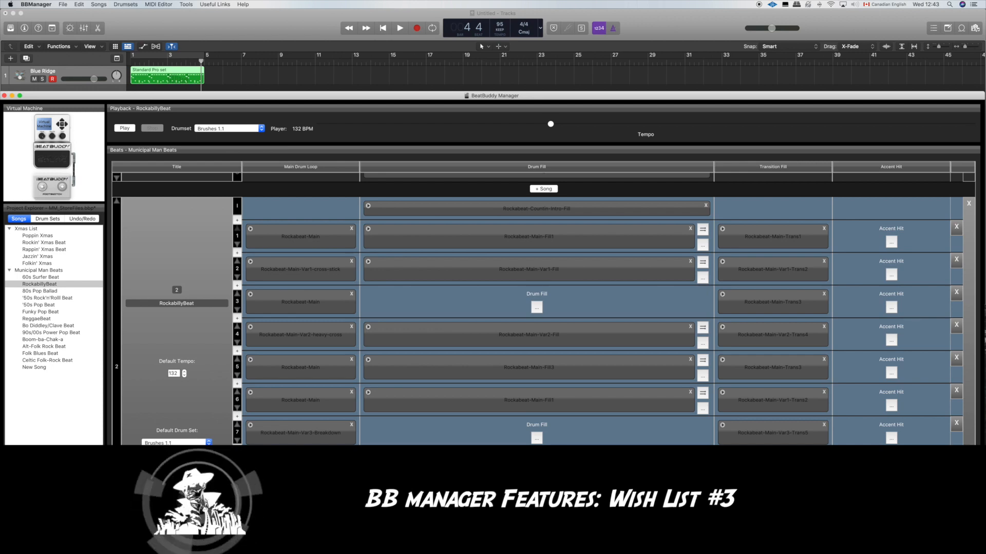
click(362, 98)
drag(362, 98, 362, 20)
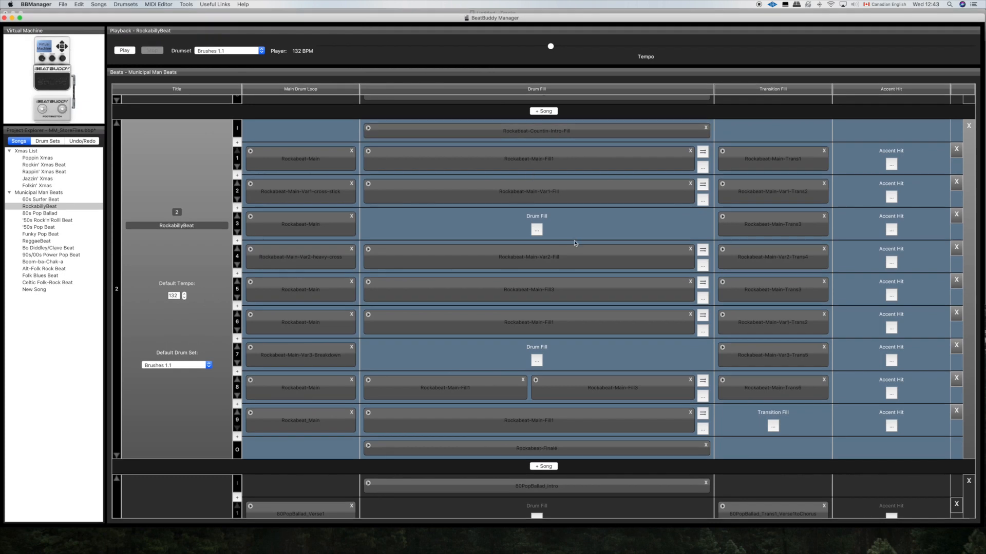
- Browse MM_StoreItems > Alt_Folk Beat for part 3's drum fill, select Alt-Folk-Breakdown-Verse4-Var-Highhat-Tambo.mid, and cancel the selection
click(538, 231)
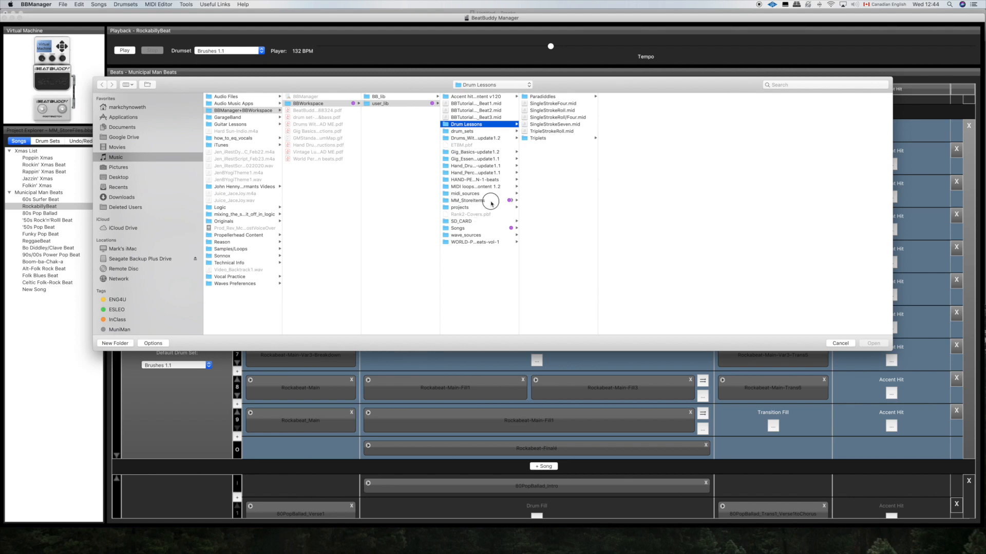
click(488, 201)
click(547, 151)
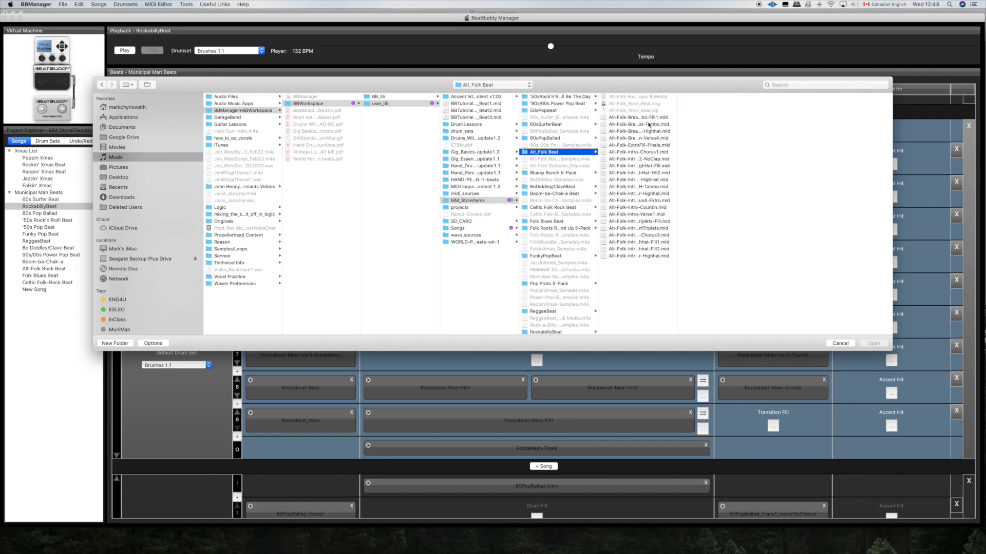
click(649, 124)
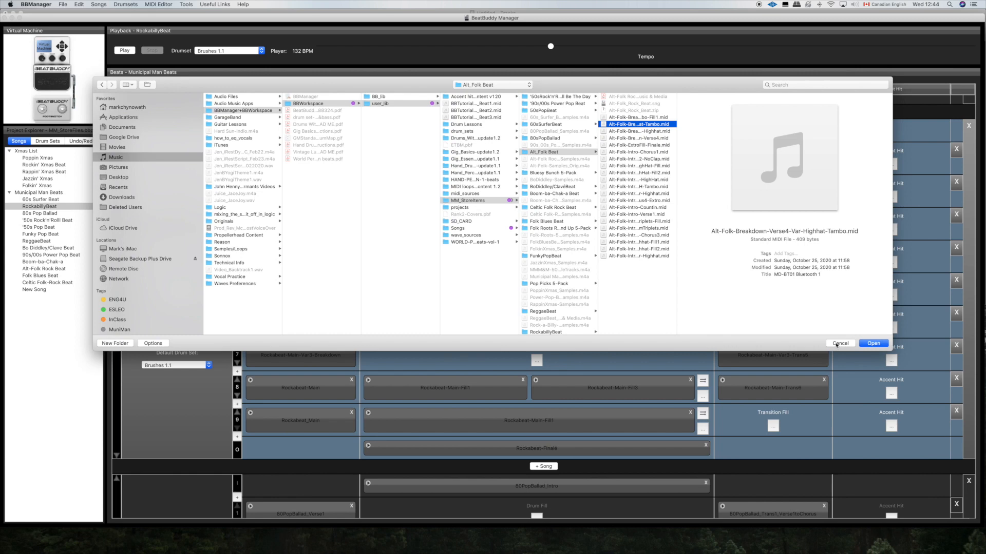
click(840, 344)
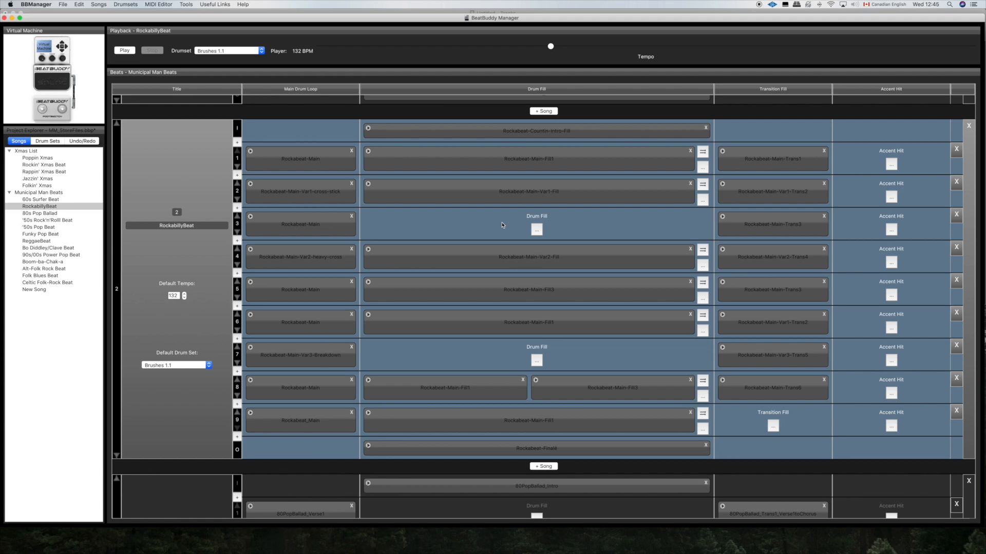
- Inspect the starting folder of the file chooser for the empty drum fills of parts 3 and 7, cancelling each
click(540, 227)
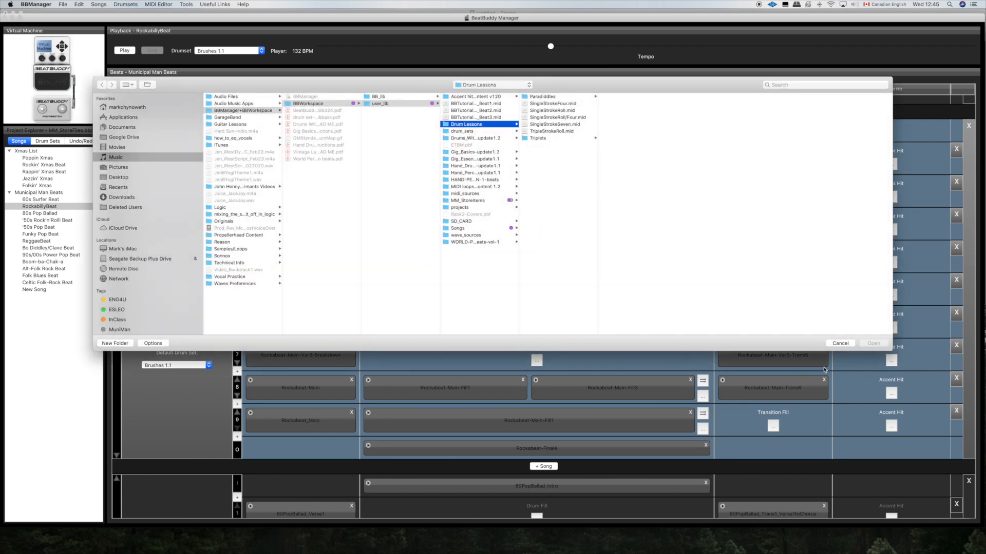
click(828, 342)
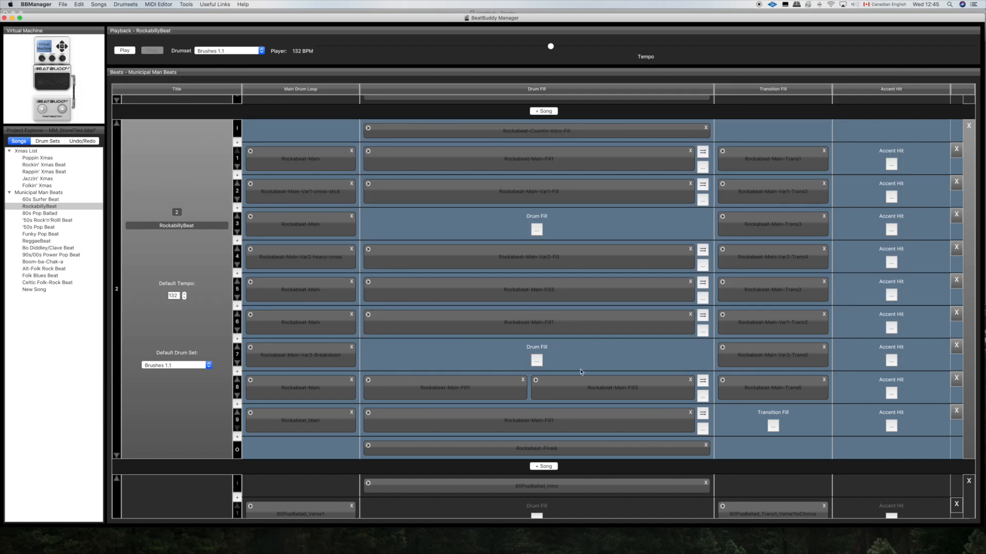
click(537, 361)
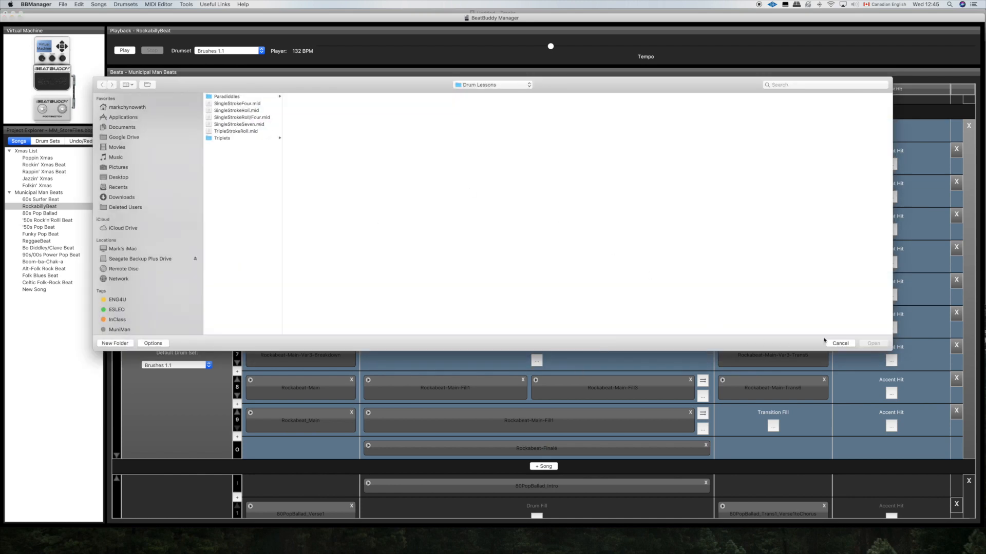
click(839, 343)
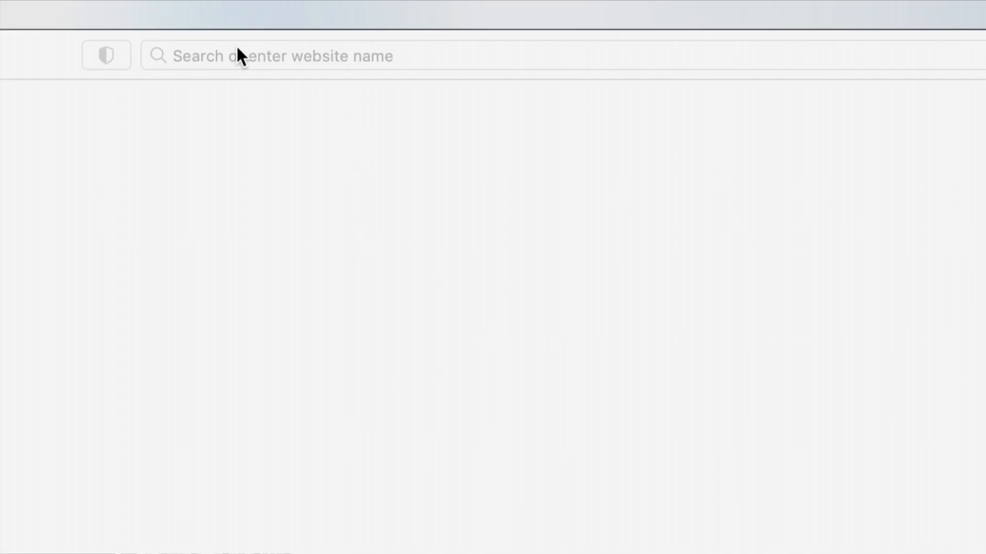
- Open the website municipalman.com in the web browser
click(237, 55)
text(municipalman.com)
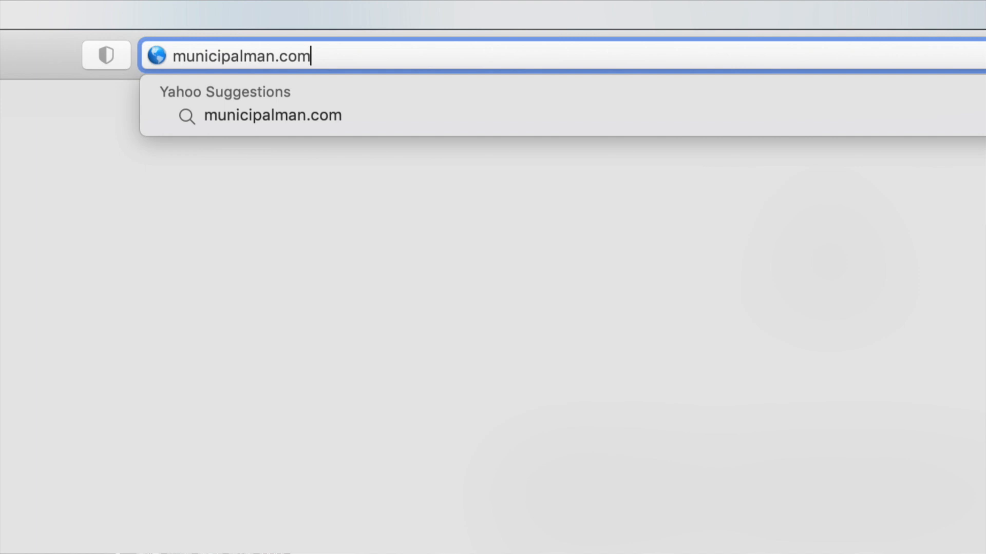
key(Return)
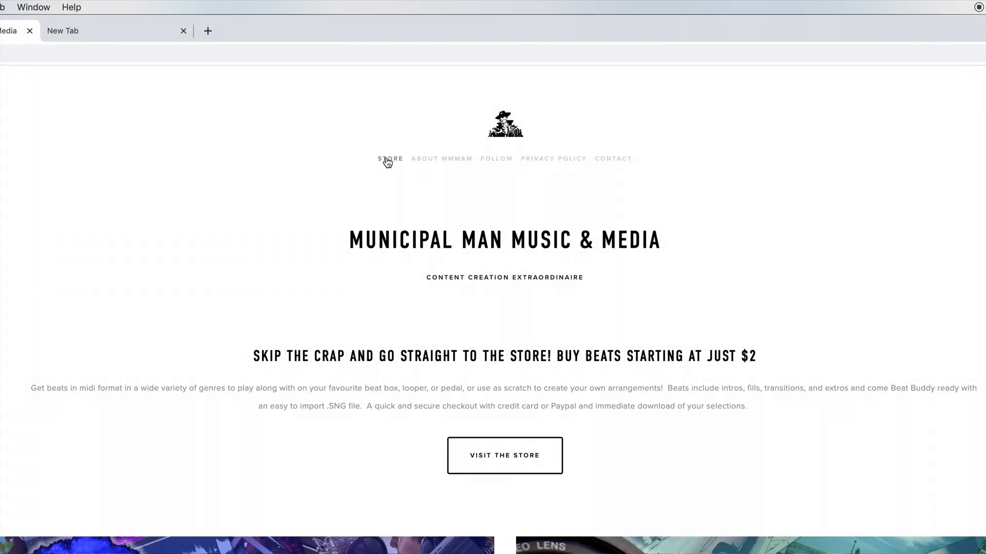
- Go to the website's store and open the Funky Pop Beat product
click(387, 163)
scroll(80, 355, down, 2)
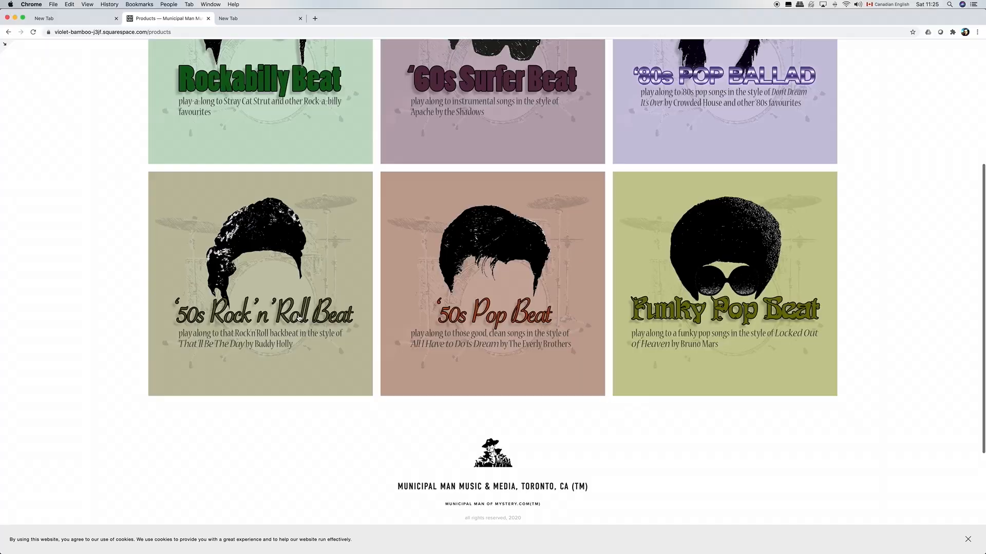
click(739, 272)
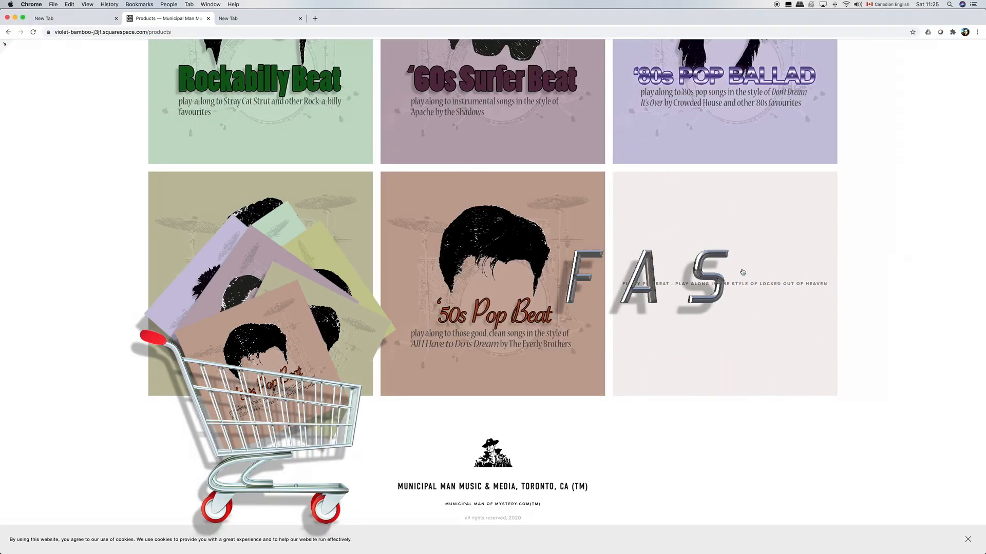
click(742, 272)
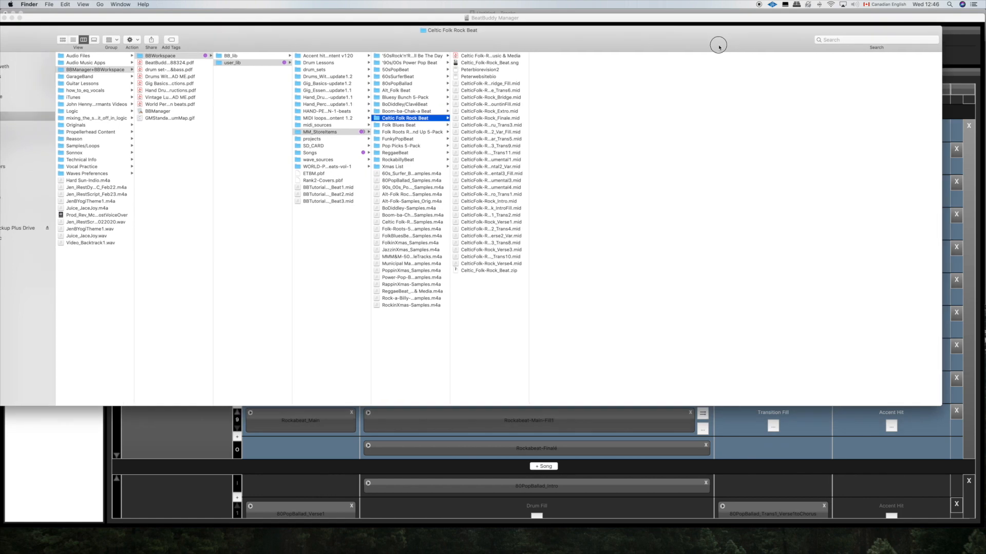
- Place the Finder window below the beat grid and try to drop a Celtic Folk Rock MIDI file onto part 3's empty drum fill
mouse_move(718, 47)
mouse_down()
mouse_move(748, 33)
mouse_move(723, 35)
mouse_up()
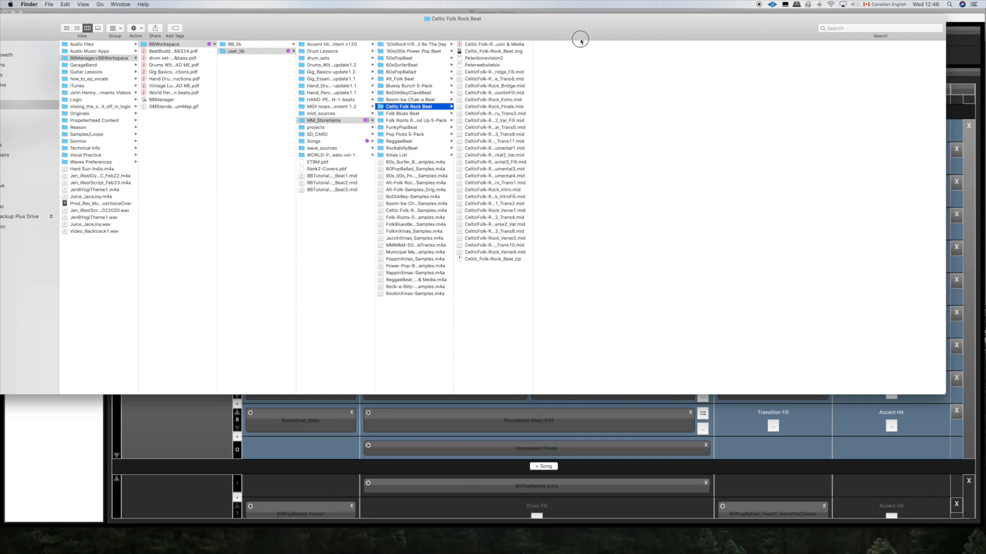
drag(580, 38, 619, 322)
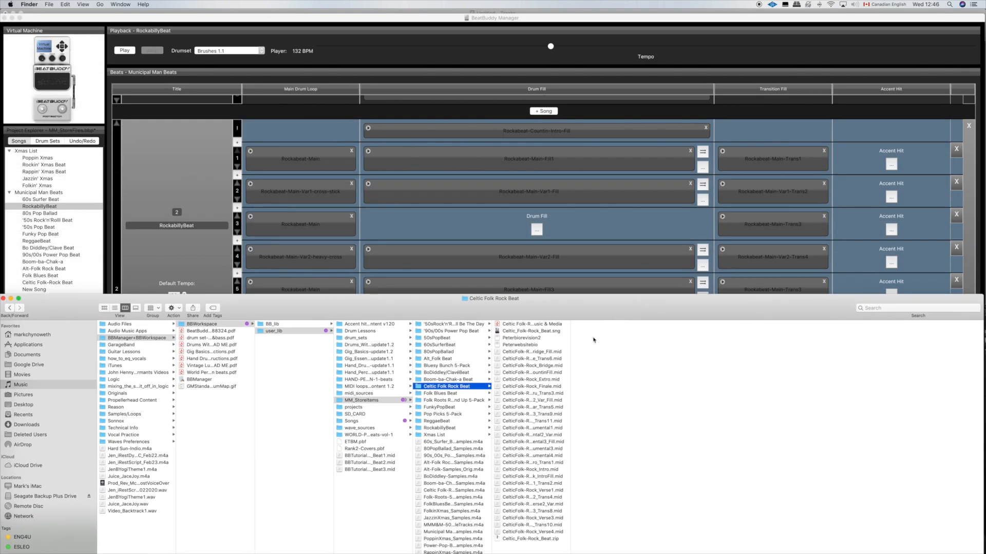
drag(516, 394, 539, 236)
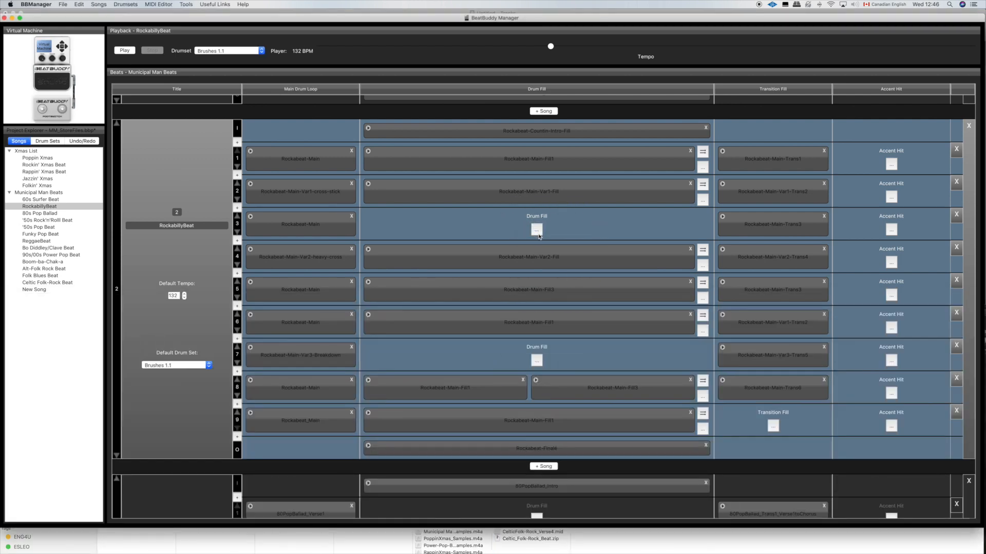
- In Finder, select Bossa Nova basic hats.mid in Gig_Basics-update1.2 > Bossa Nova basic beat and move the window aside
mouse_move(200, 552)
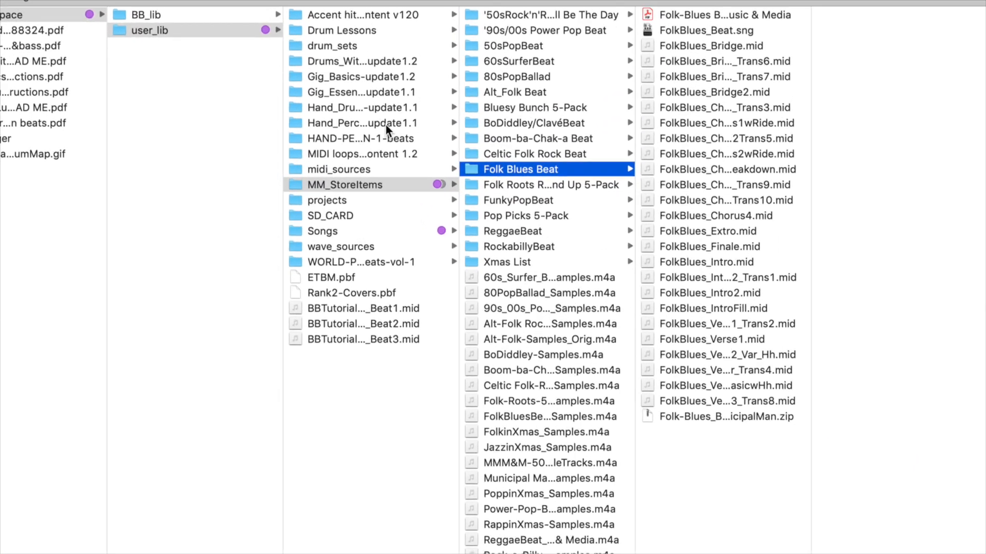
click(368, 76)
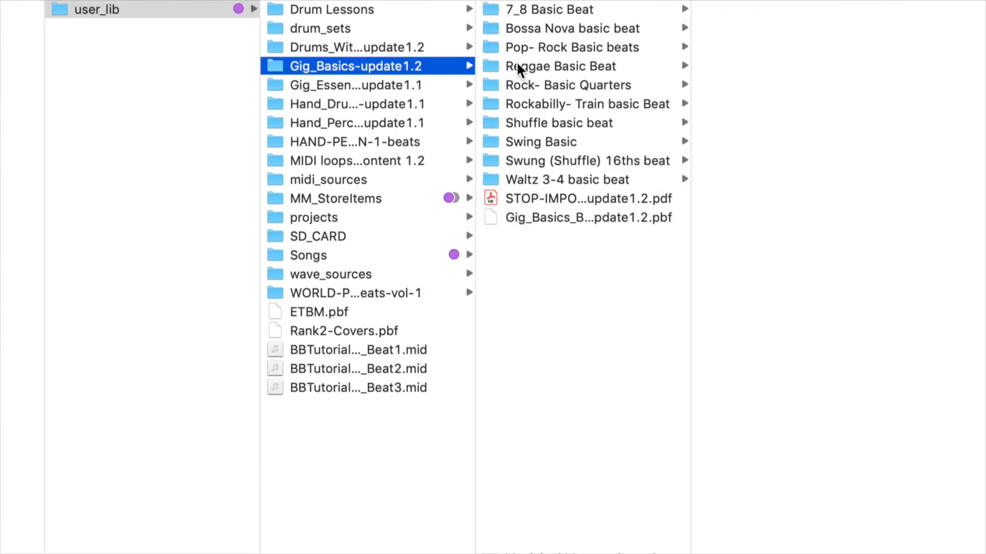
click(580, 27)
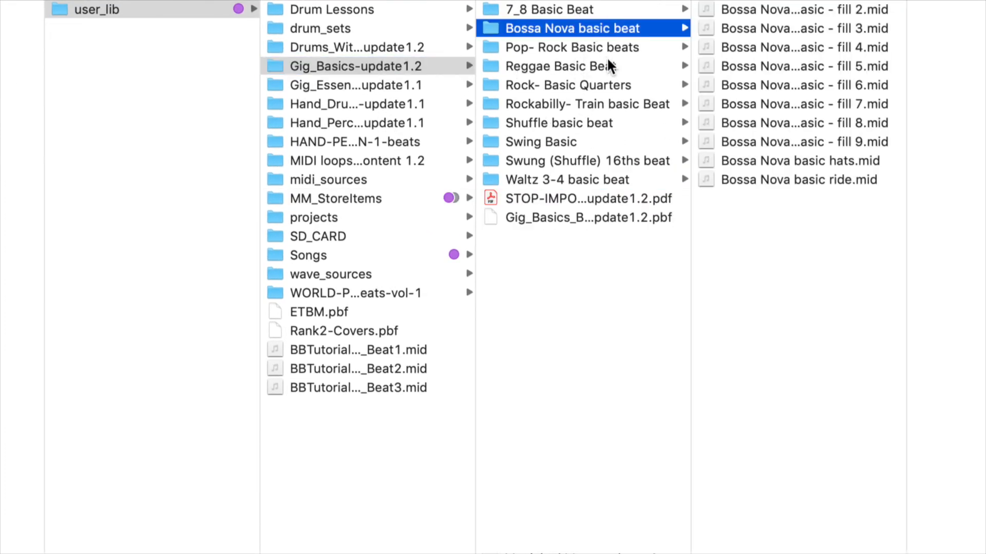
click(785, 162)
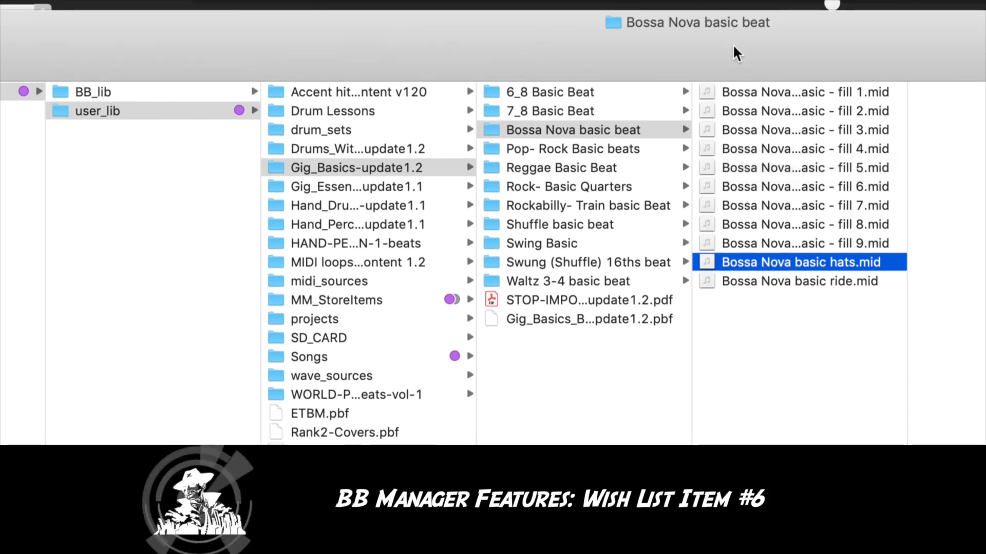
drag(733, 44, 417, 45)
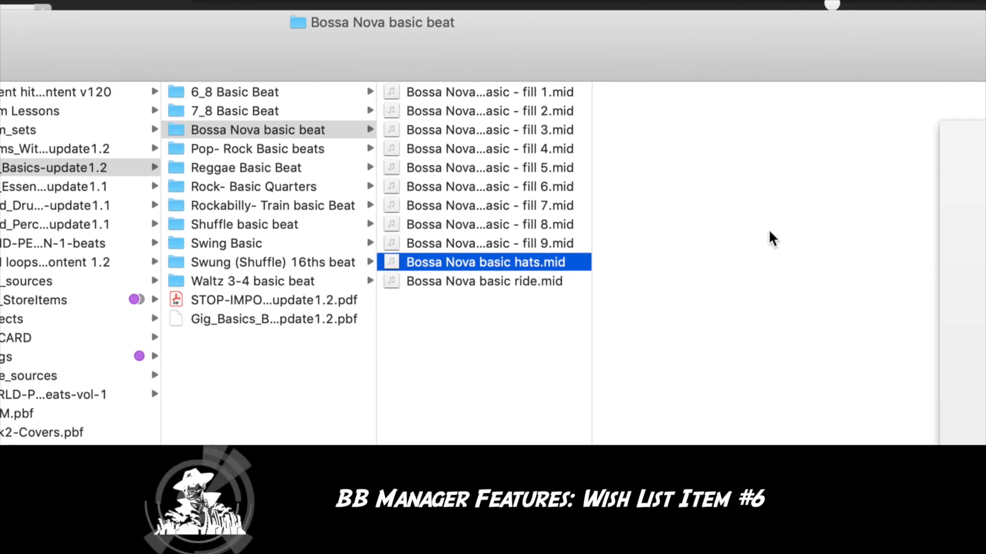
- Uncover the Logic Pro X timeline and place Bossa Nova basic hats.mid from Finder on the Blue Ridge track at about bar 17
drag(763, 67, 385, 35)
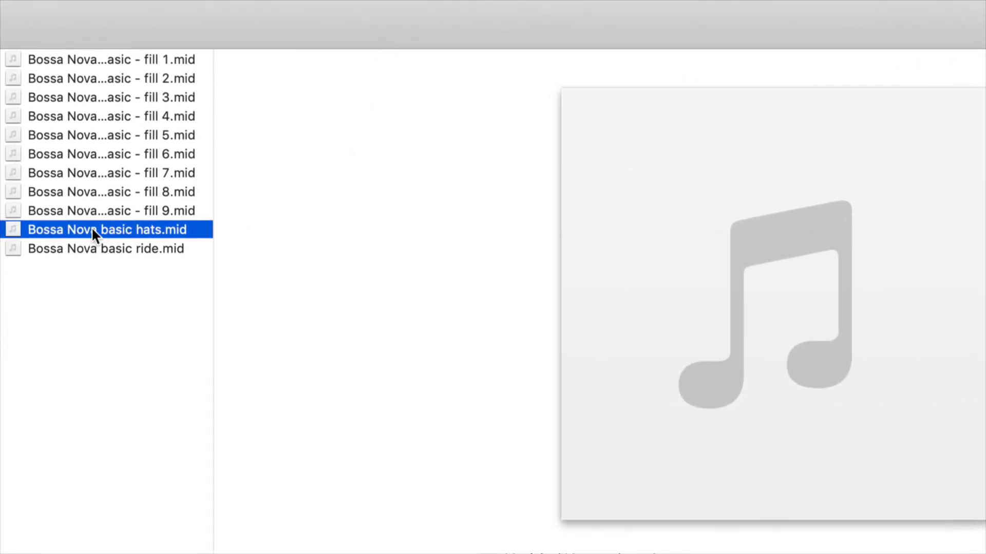
drag(213, 267, 262, 263)
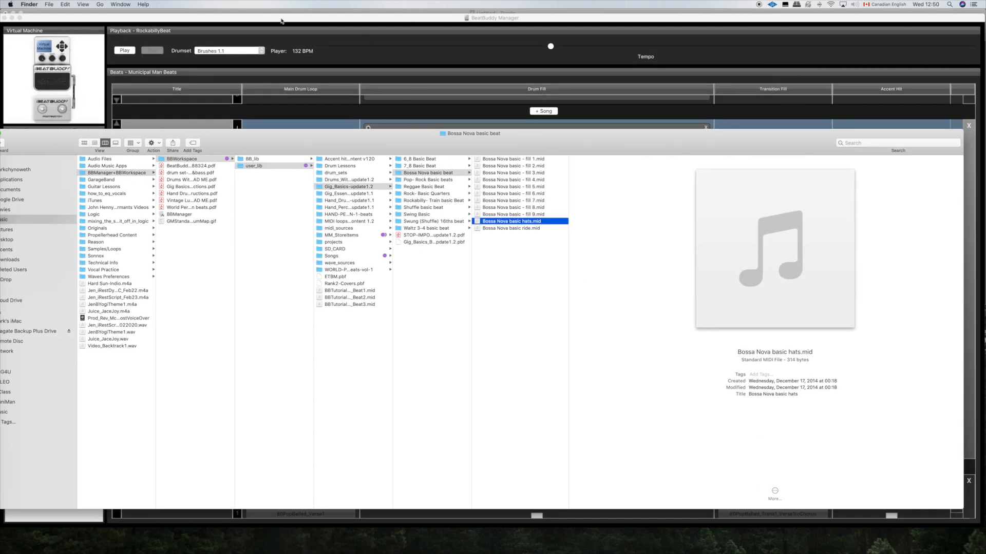
drag(285, 21, 302, 236)
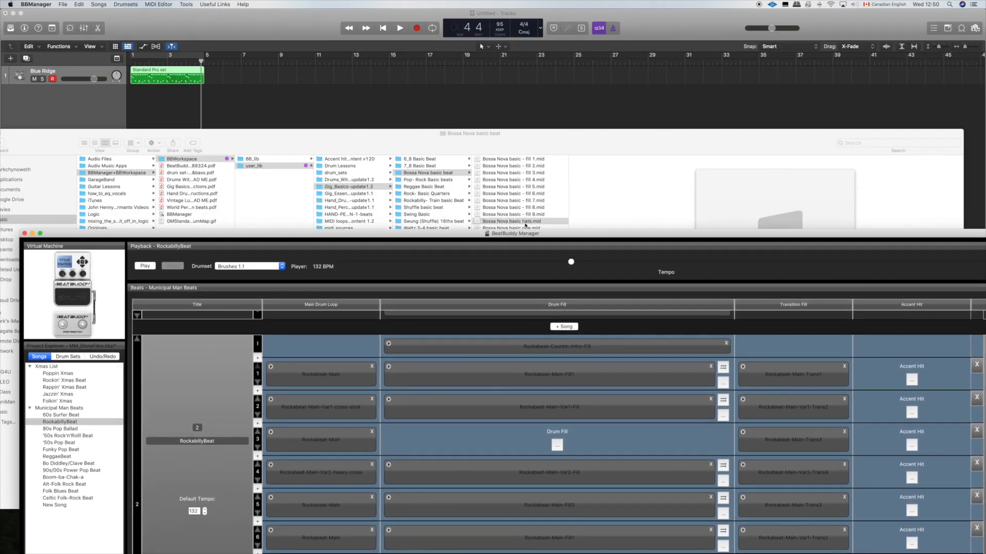
drag(525, 224, 412, 75)
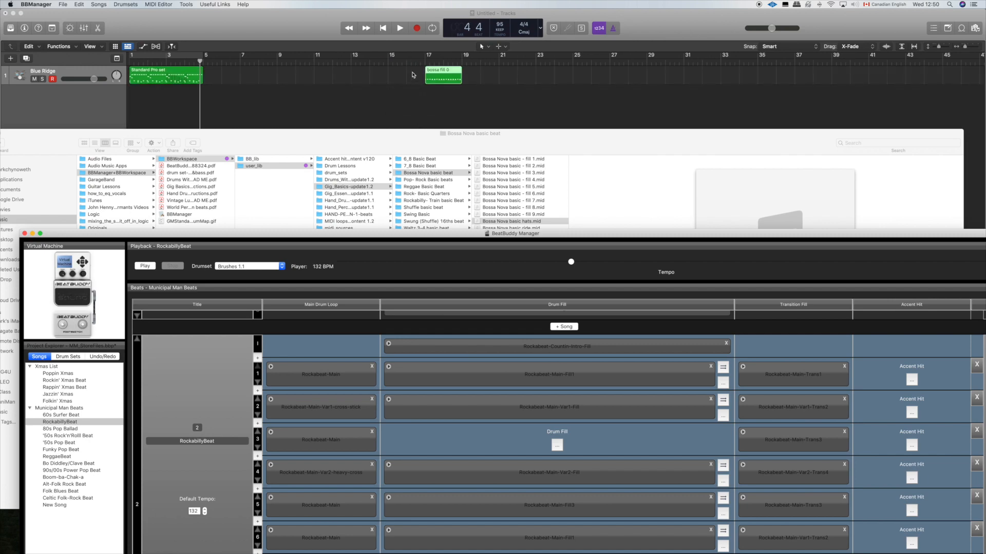
- In Logic Pro X, set the playhead at about bar 16, play the newly added bossa region and stop playback
click(418, 61)
click(416, 61)
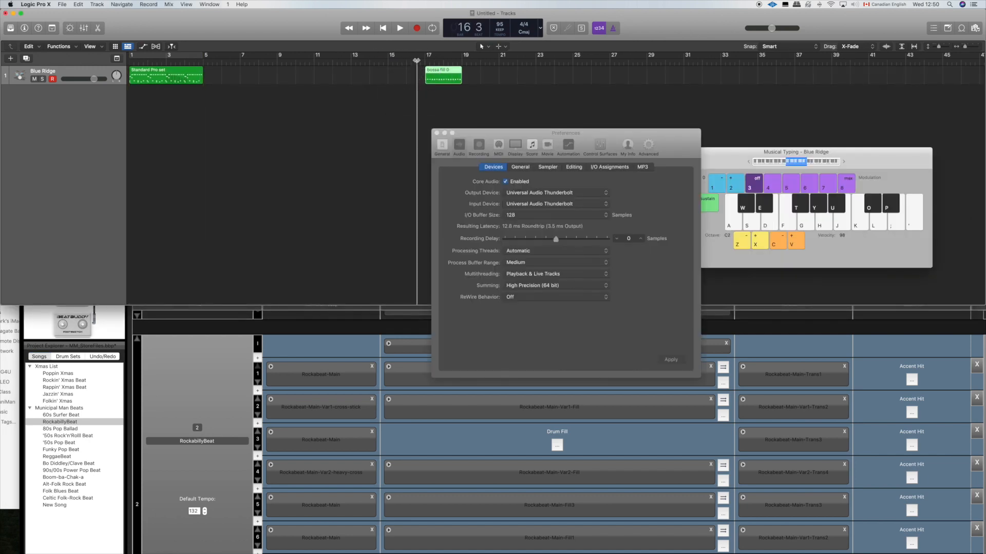
key(space)
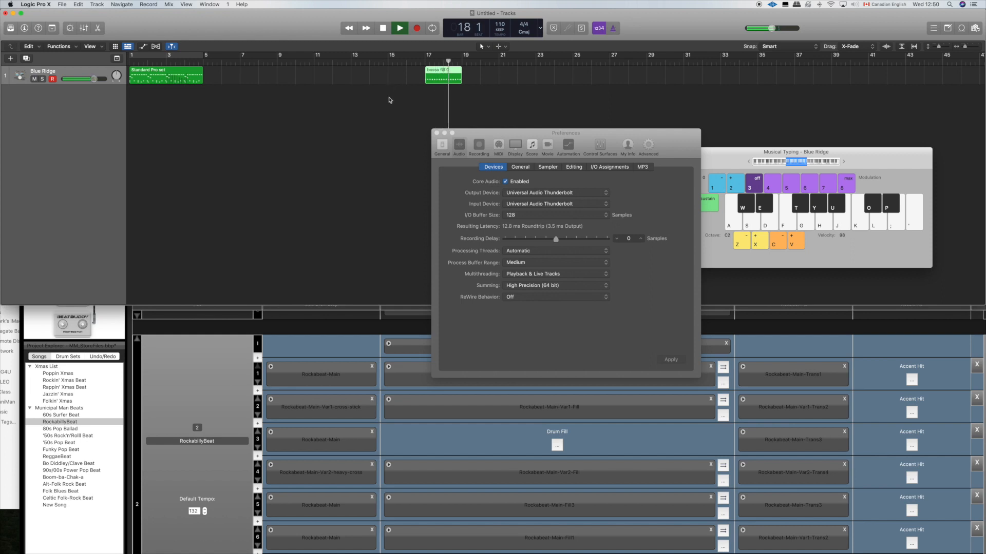
key(space)
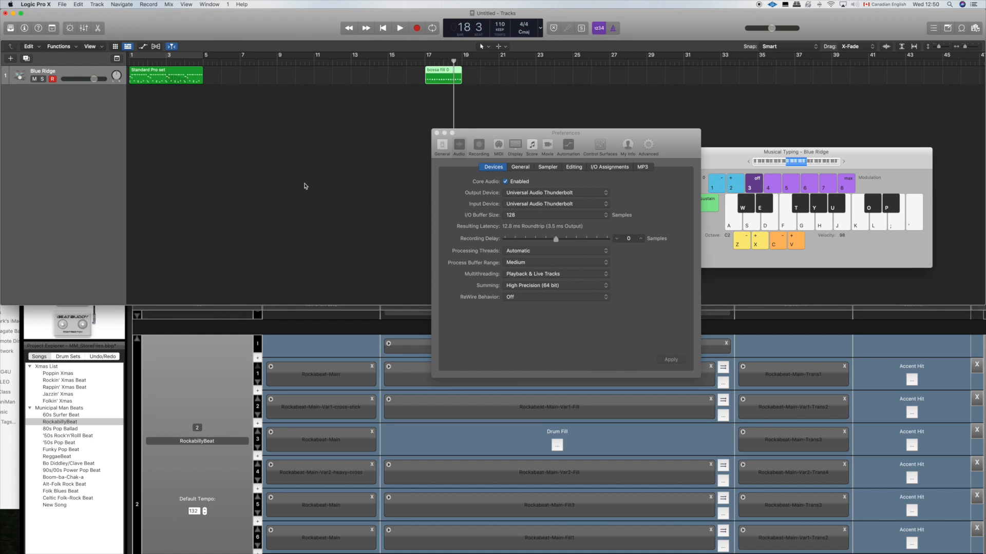
- Restore the BeatBuddy Manager window to full view and switch to Finder to open Gig_Essen...update1.1 > Funky
click(291, 328)
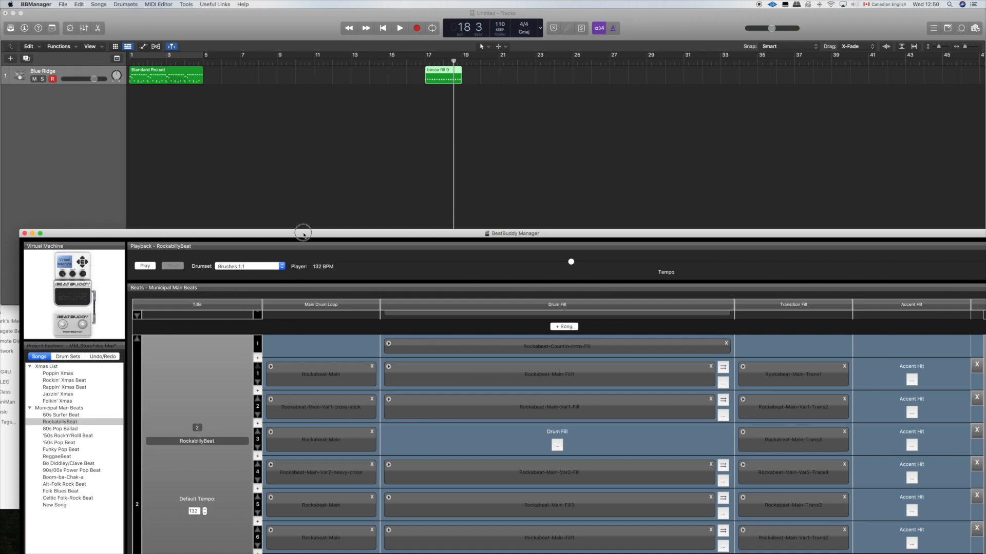
drag(304, 234, 284, 13)
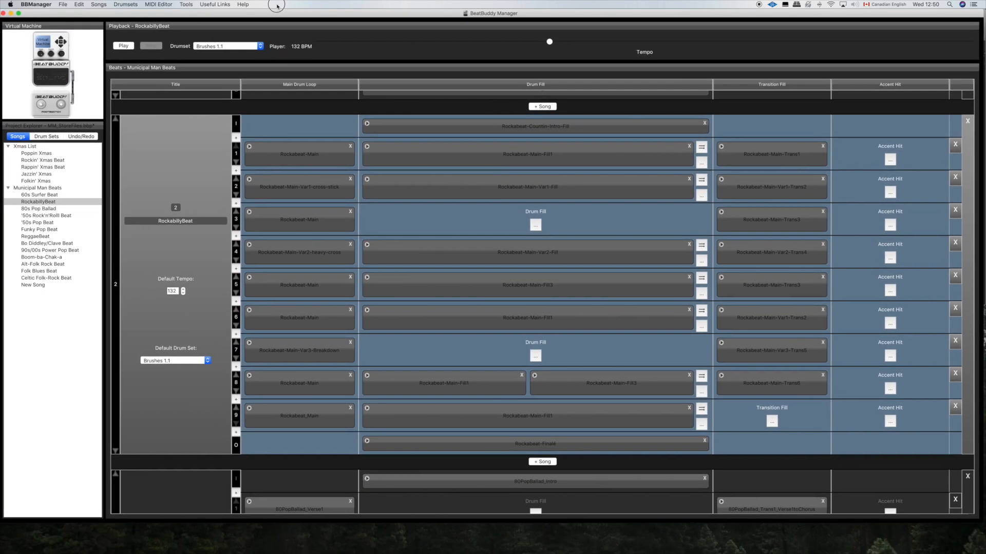
click(36, 537)
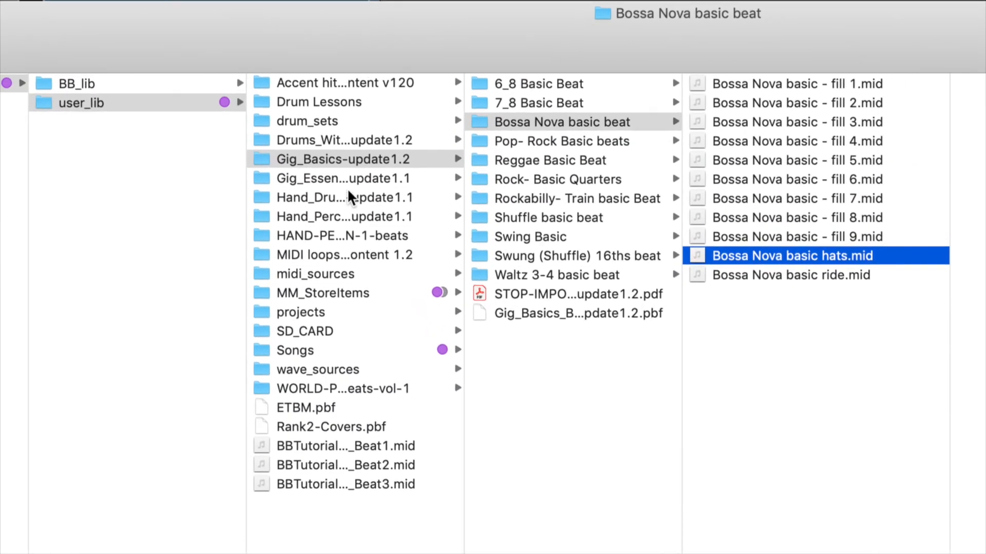
click(360, 173)
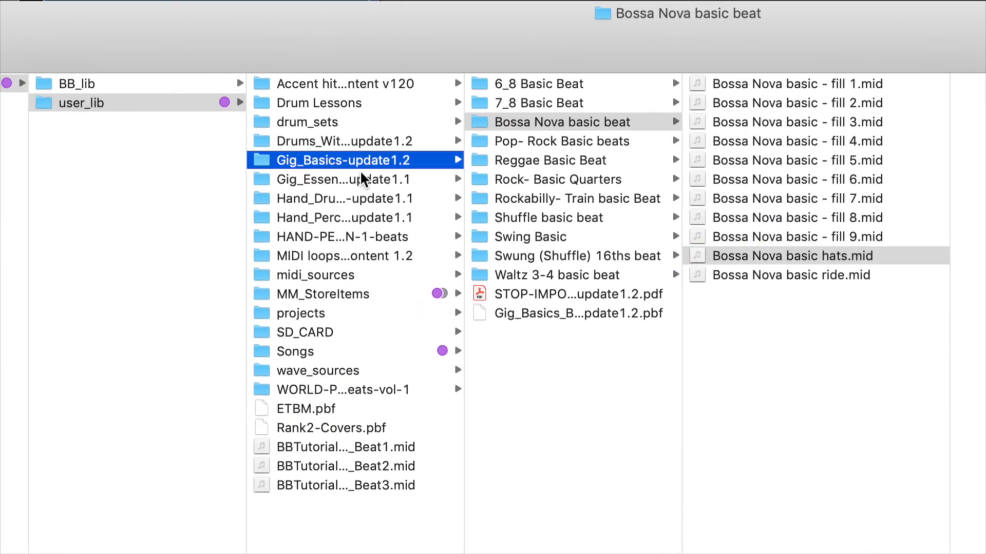
click(528, 87)
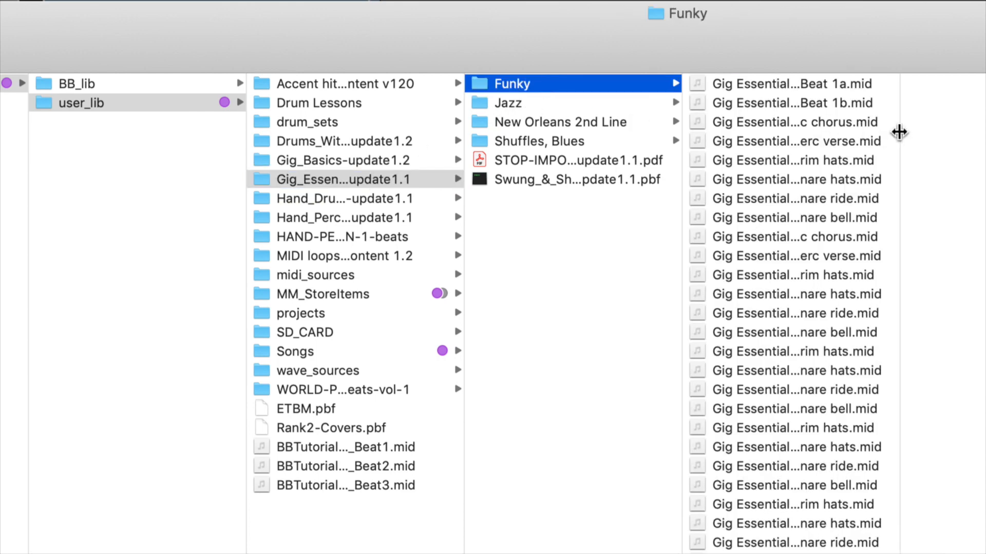
- Widen the Finder file column to show longer names, look through the Funky MIDI files and select Gig Essentials- Shuffle Funk 4_4 Beat 1a.mid
drag(899, 134, 956, 135)
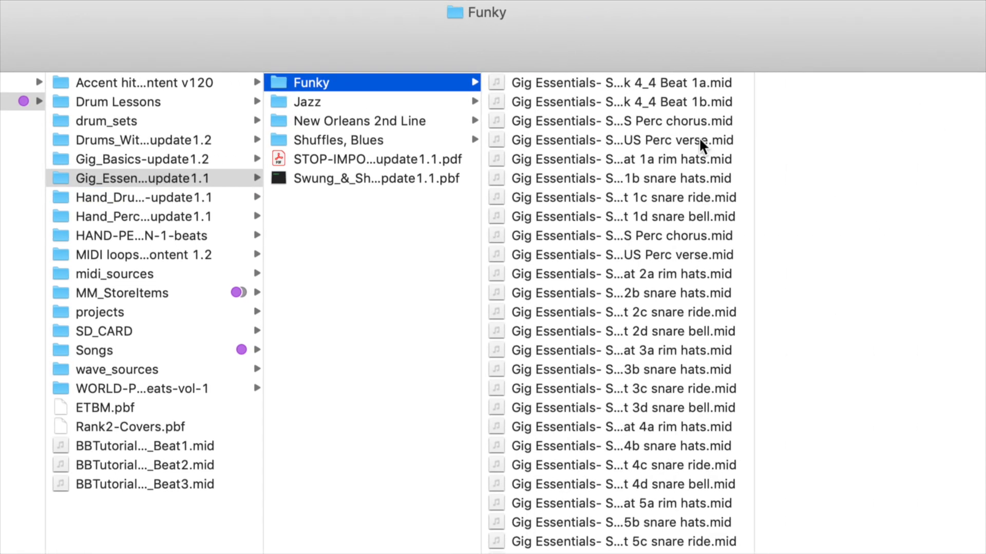
drag(753, 187, 882, 189)
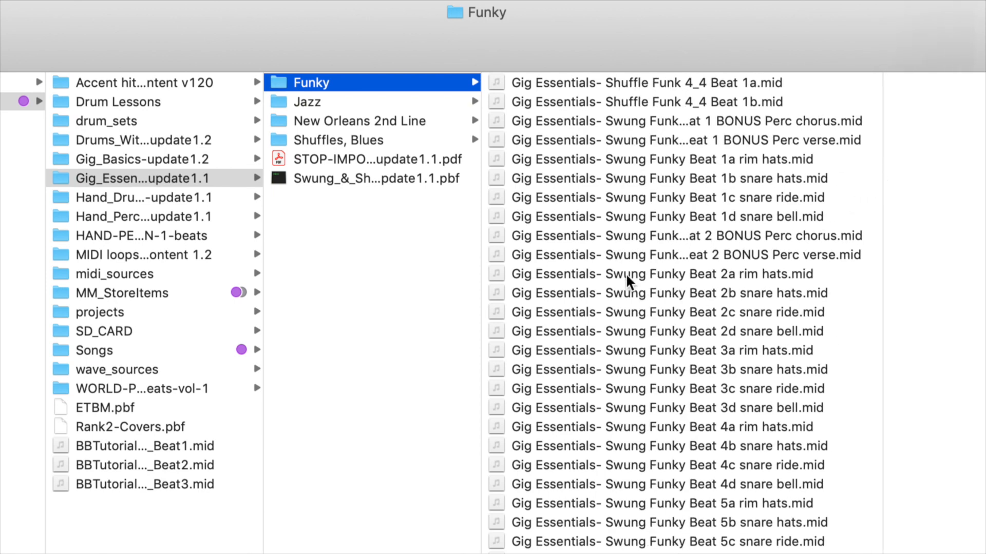
scroll(627, 272, down, 1)
scroll(627, 275, down, 20)
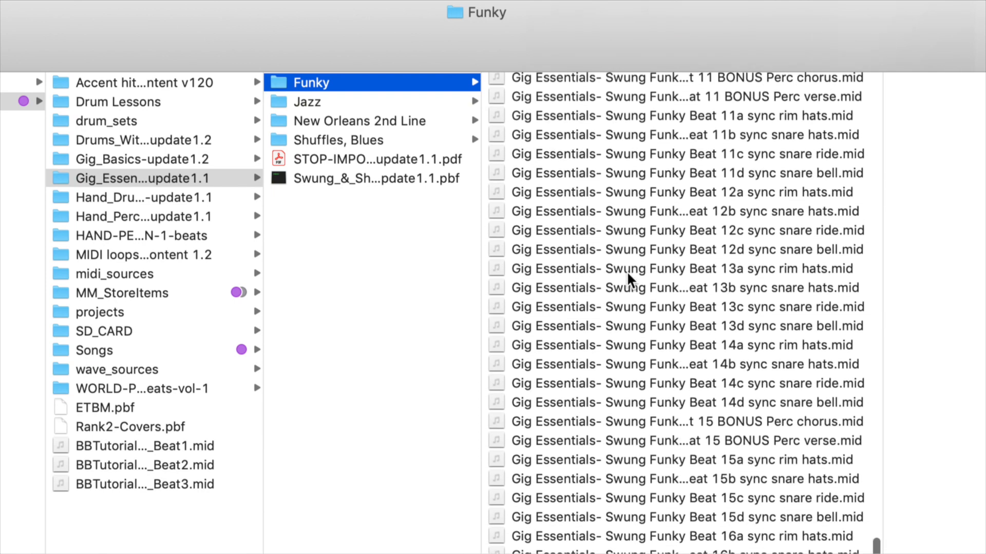
scroll(626, 270, up, 20)
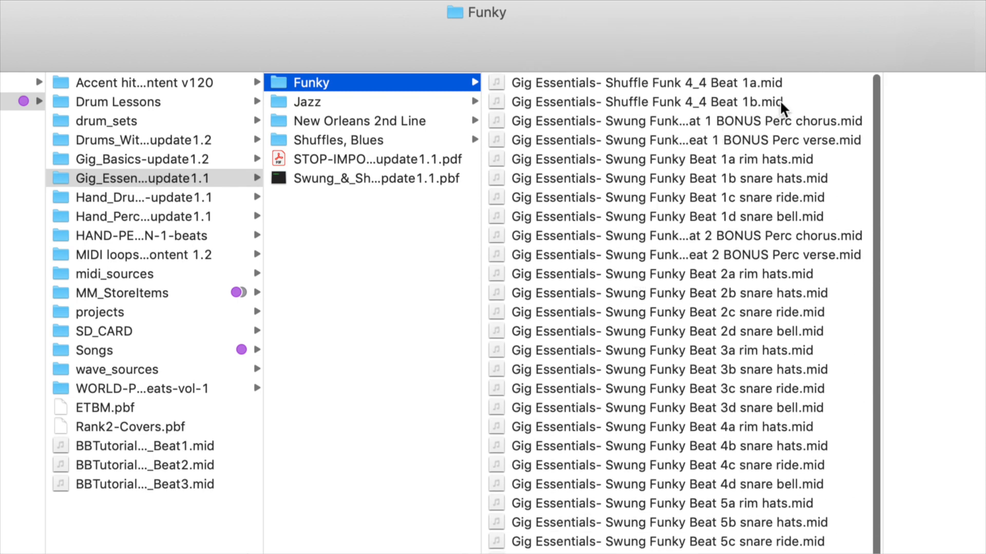
click(804, 81)
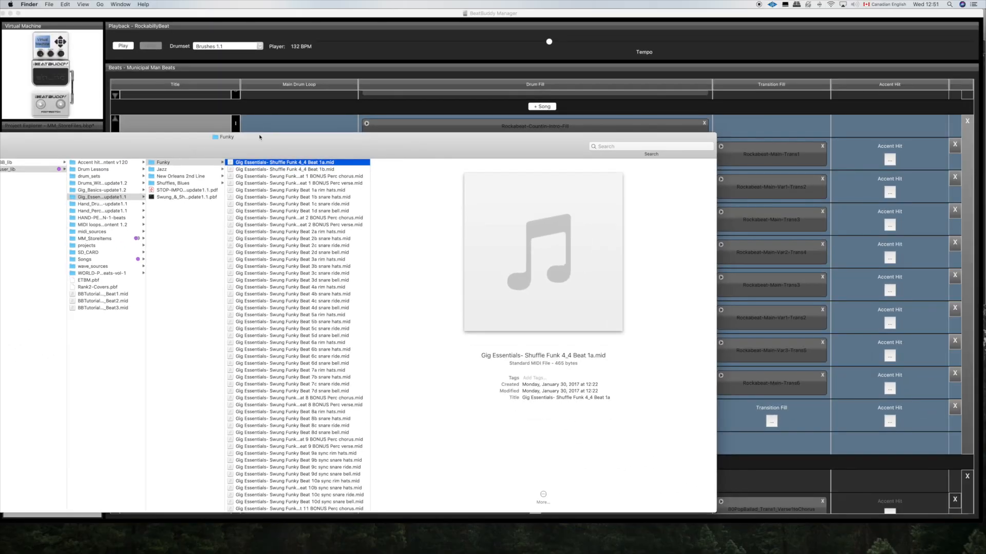
- Move the Finder window up out of the way and bring BeatBuddy Manager to the front
double_click(260, 138)
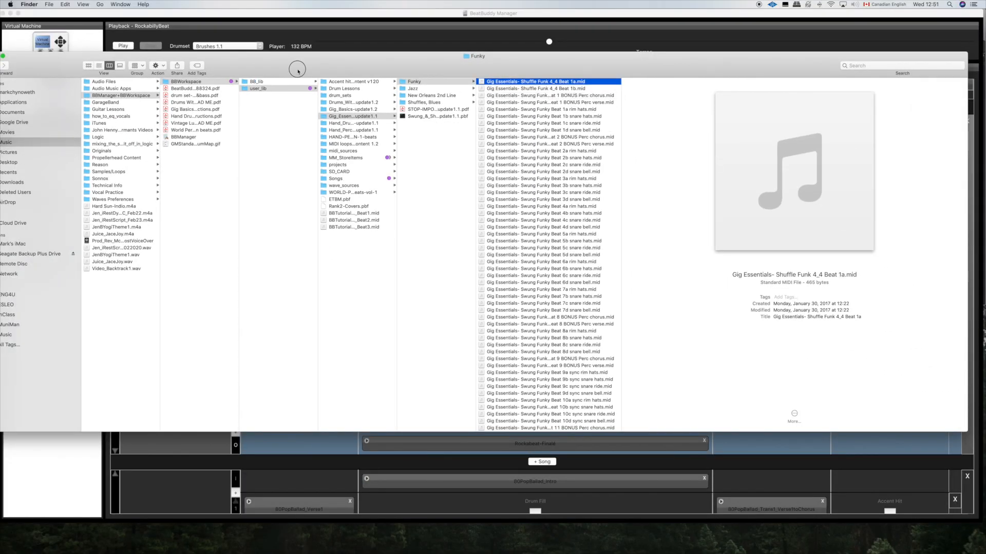
drag(301, 71, 317, 54)
click(292, 16)
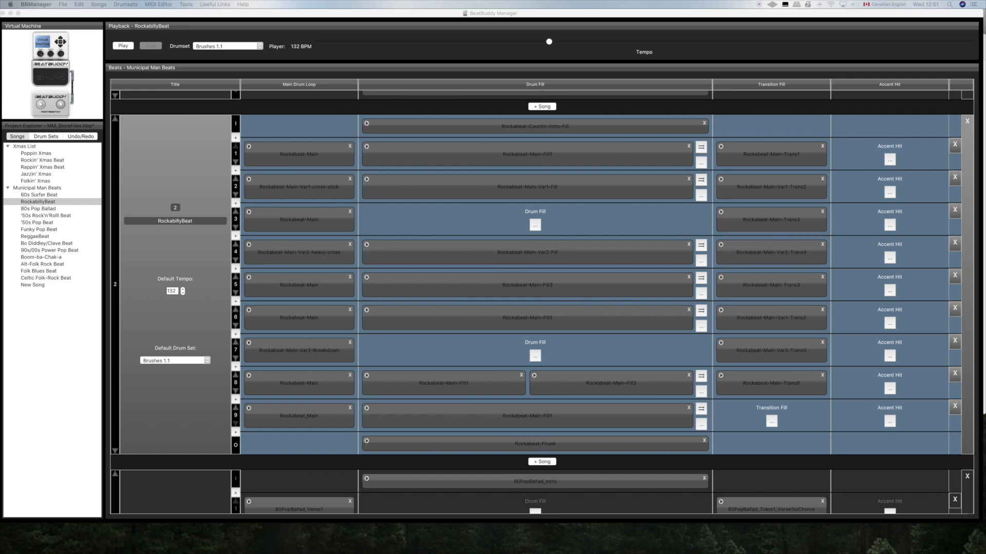
click(578, 17)
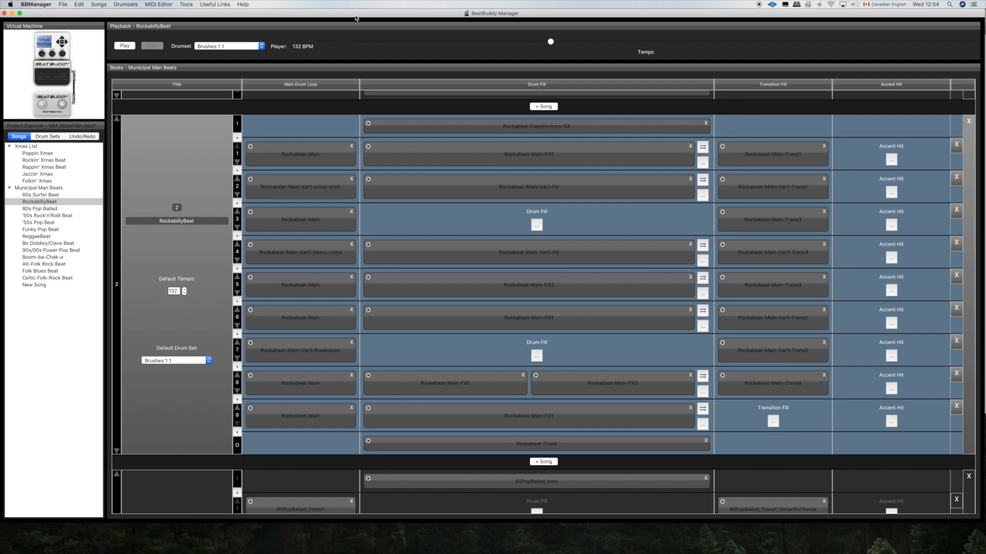
drag(353, 13, 352, 14)
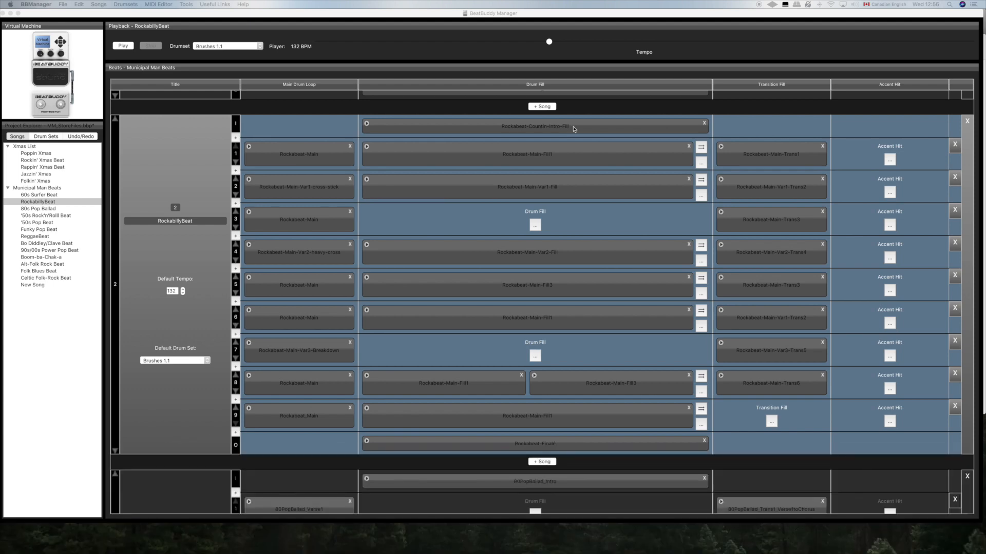
click(374, 16)
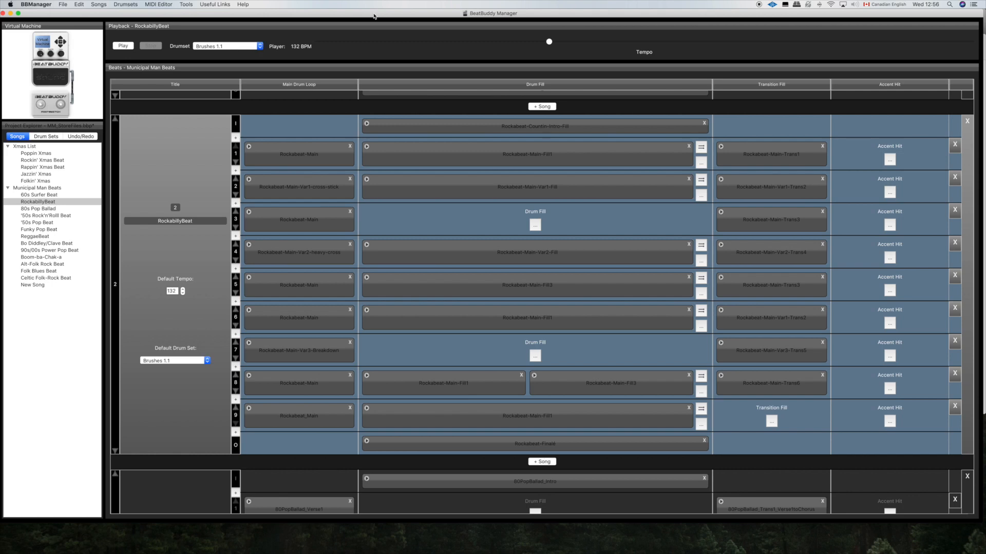
- Lower the BeatBuddy Manager window, switch to Logic Pro X and view its audio device preferences
drag(374, 15, 381, 97)
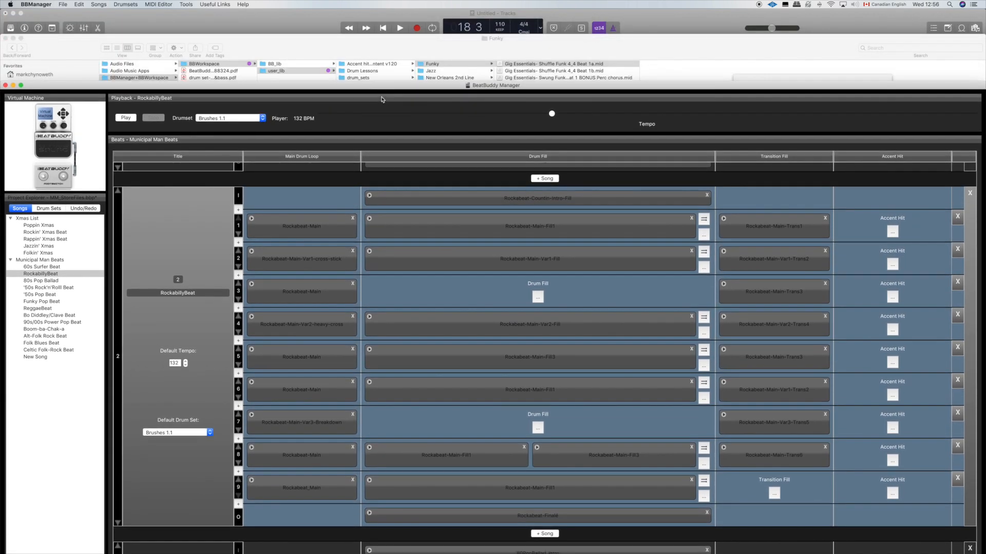
click(286, 23)
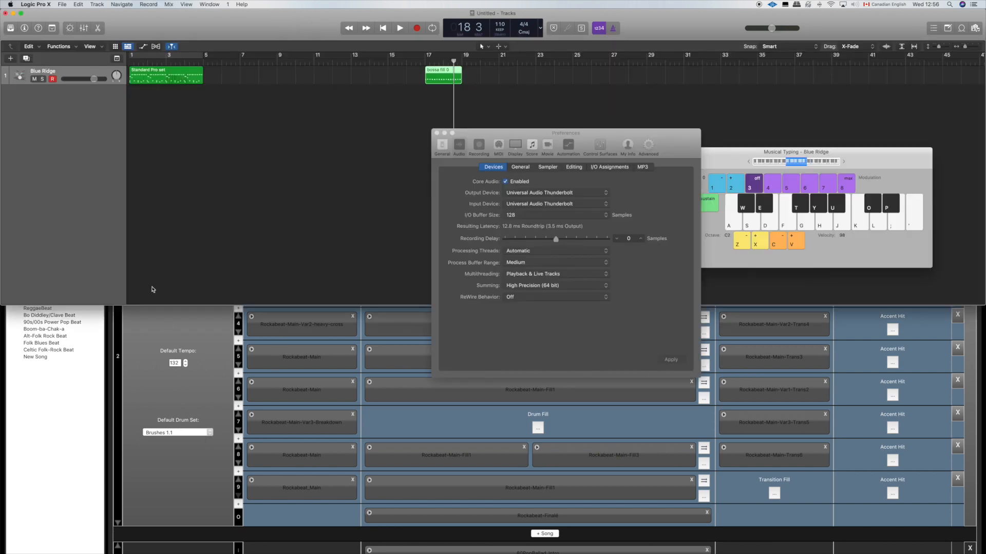
click(522, 194)
click(473, 195)
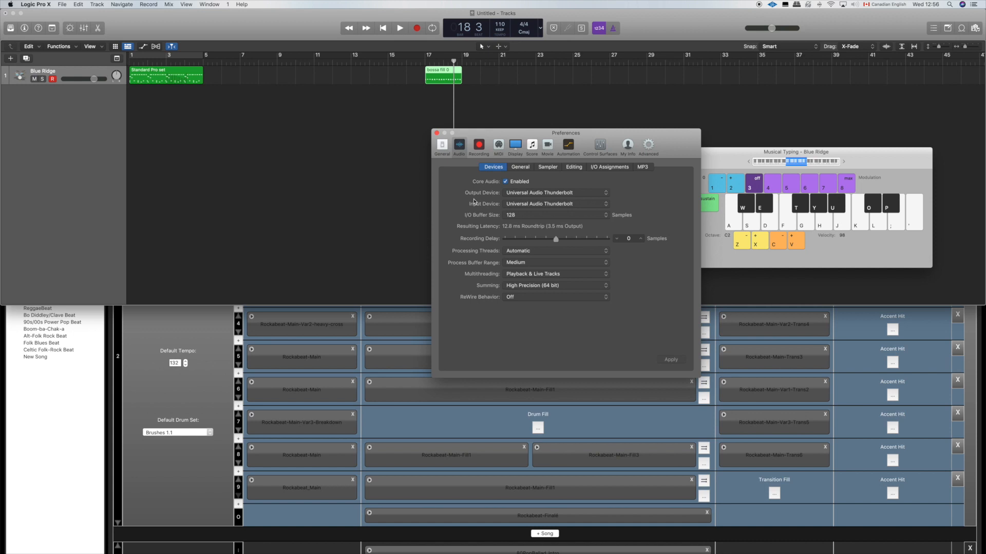
click(305, 185)
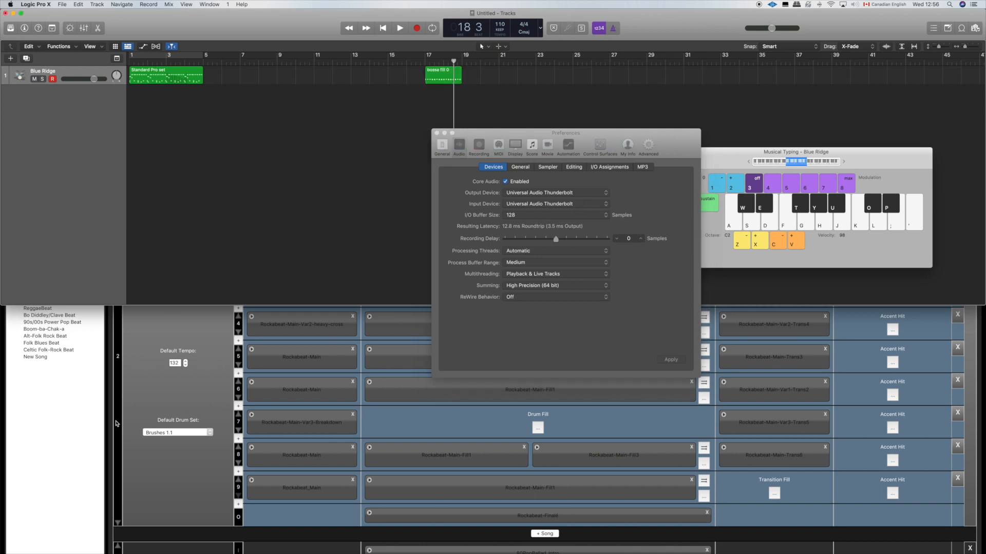
- Bring BeatBuddy Manager forward, lower its window to view the Logic tracks above it, and restore it to full view
click(132, 406)
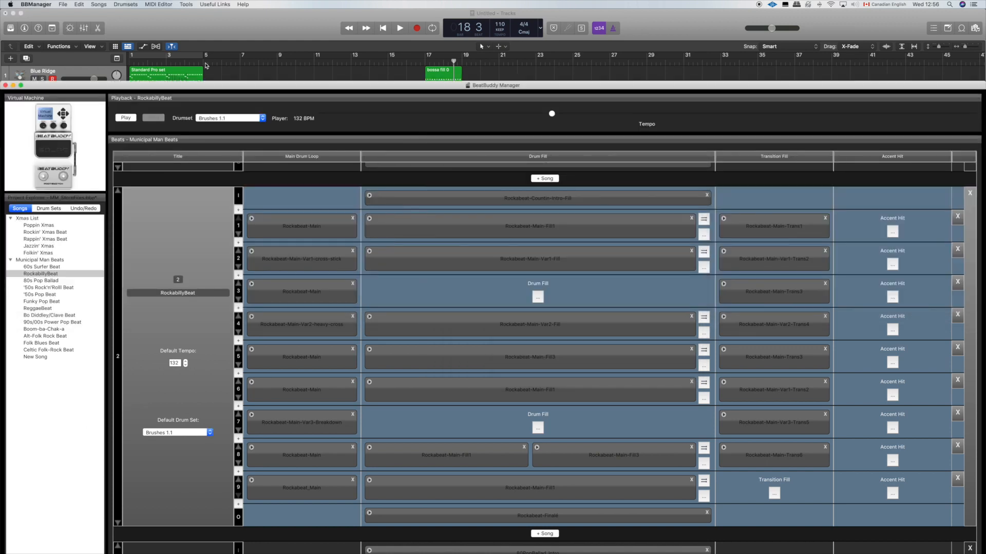
drag(207, 91, 203, 155)
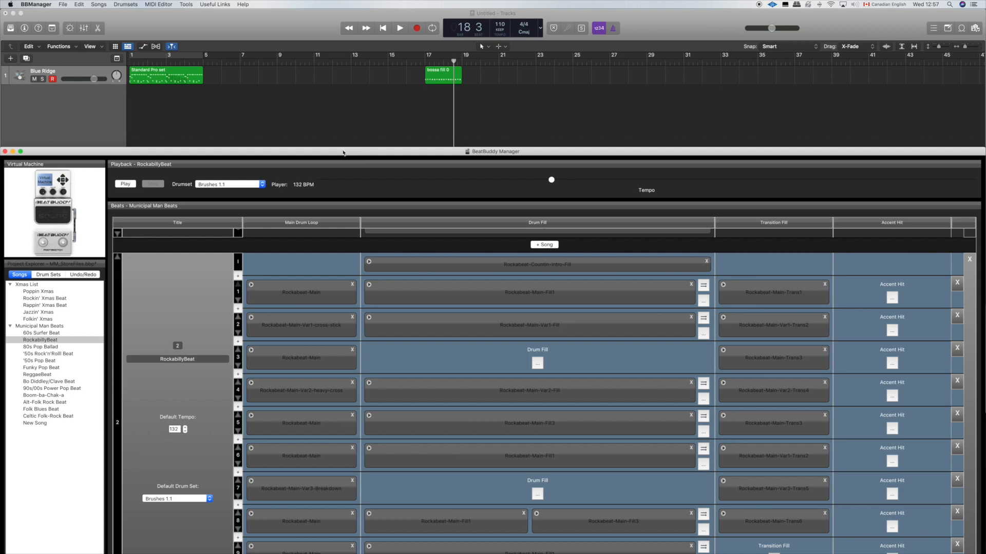
drag(343, 153, 343, 123)
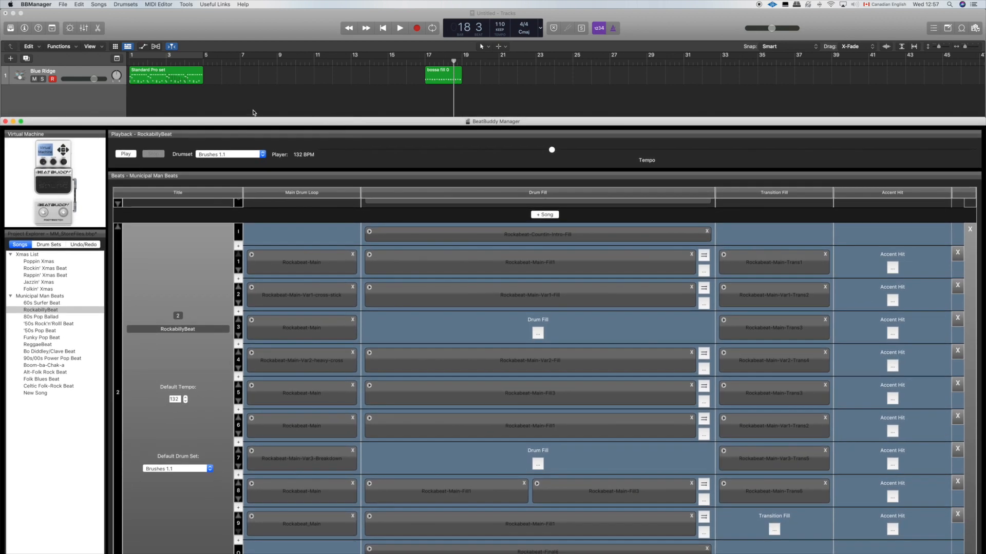
click(32, 2)
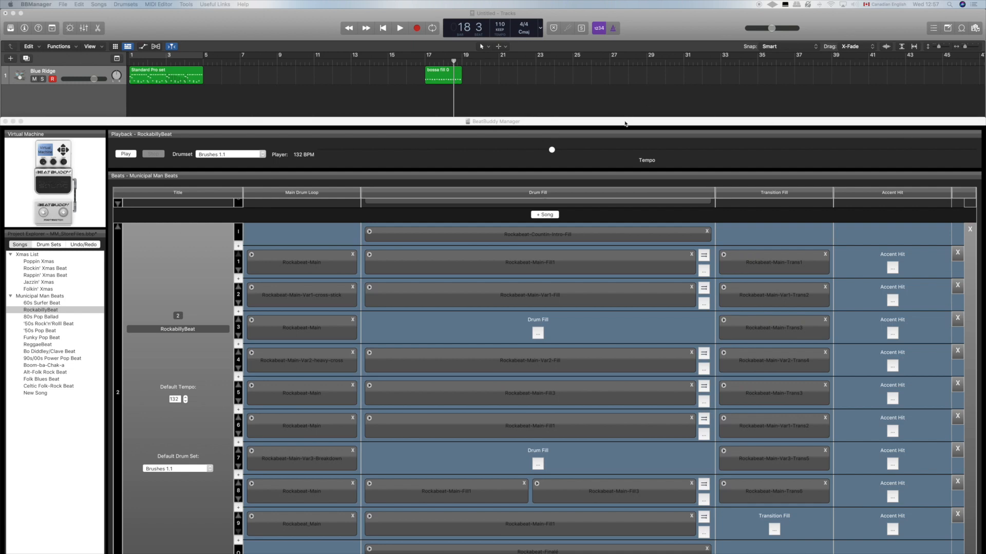
drag(625, 122, 620, 9)
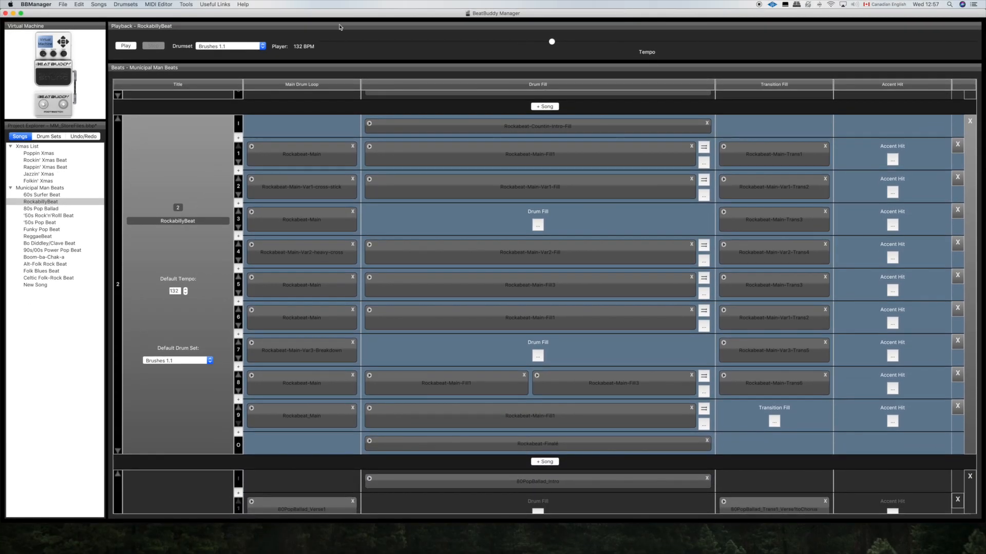
- Open the Rock 1.1 drum set in the Drumset Maker and look over its kick, cross stick and snare samples
click(49, 137)
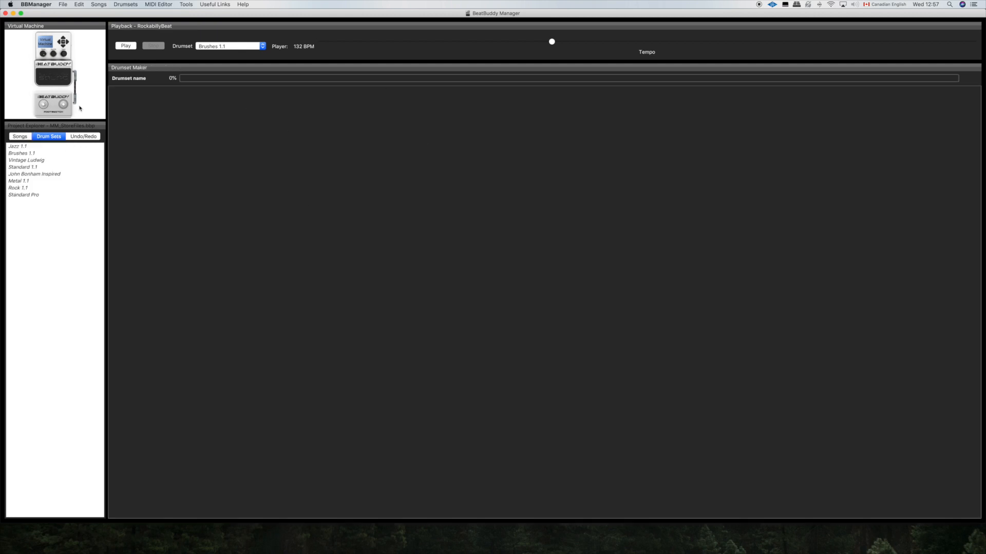
click(131, 4)
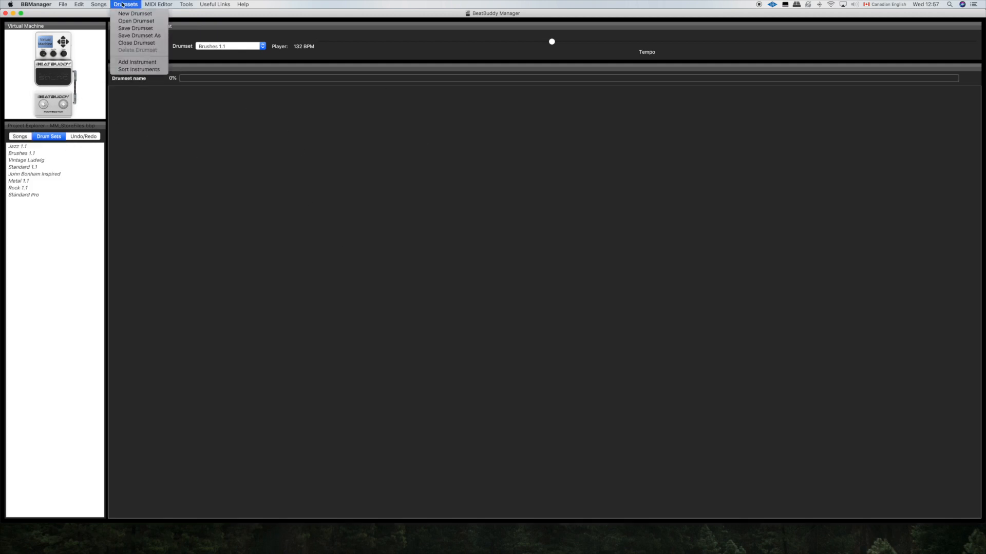
click(135, 21)
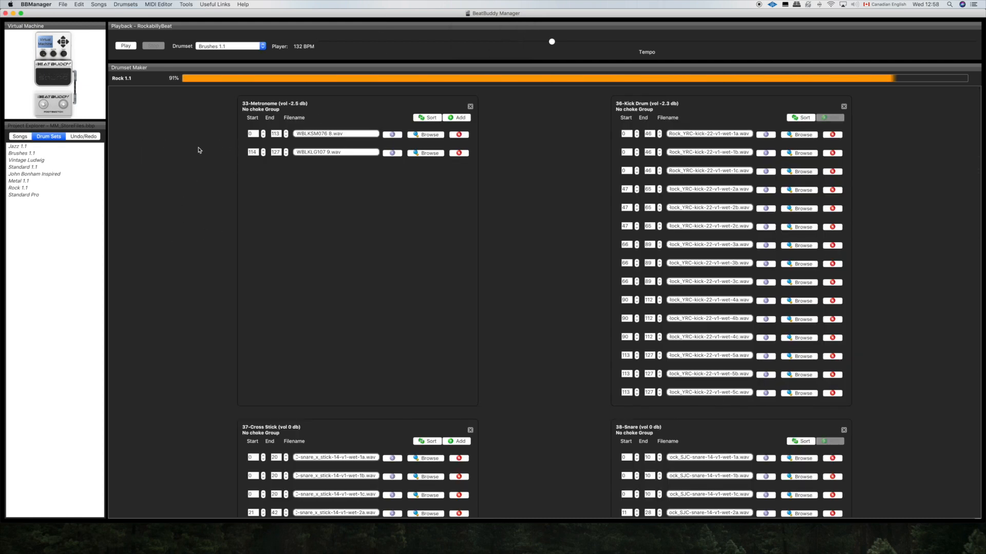
scroll(560, 296, down, 3)
scroll(560, 296, down, 15)
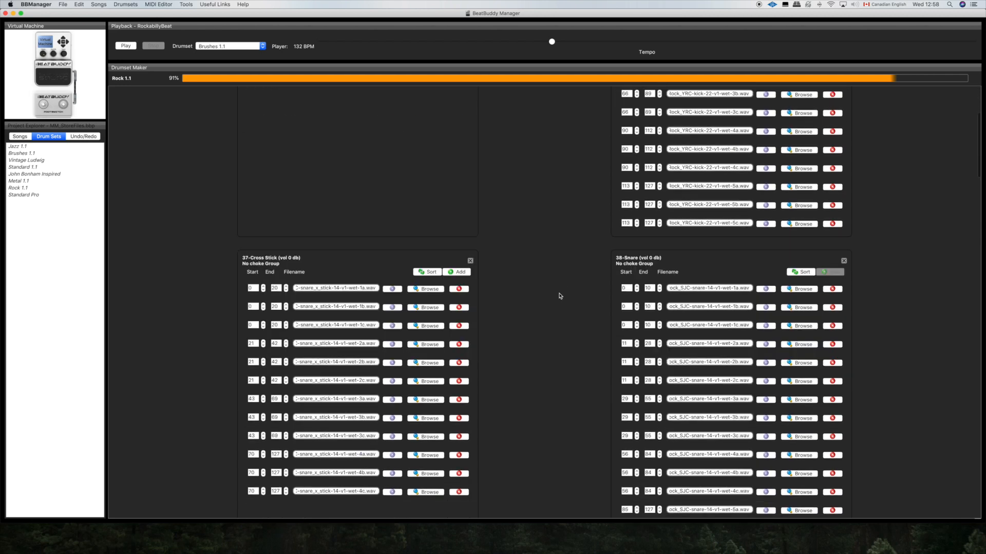
- Look over the Rock 1.1 drum set's instruments down to Tom 4 and Foot Hi-Hat, then return to Metronome and Kick Drum
scroll(560, 296, down, 1)
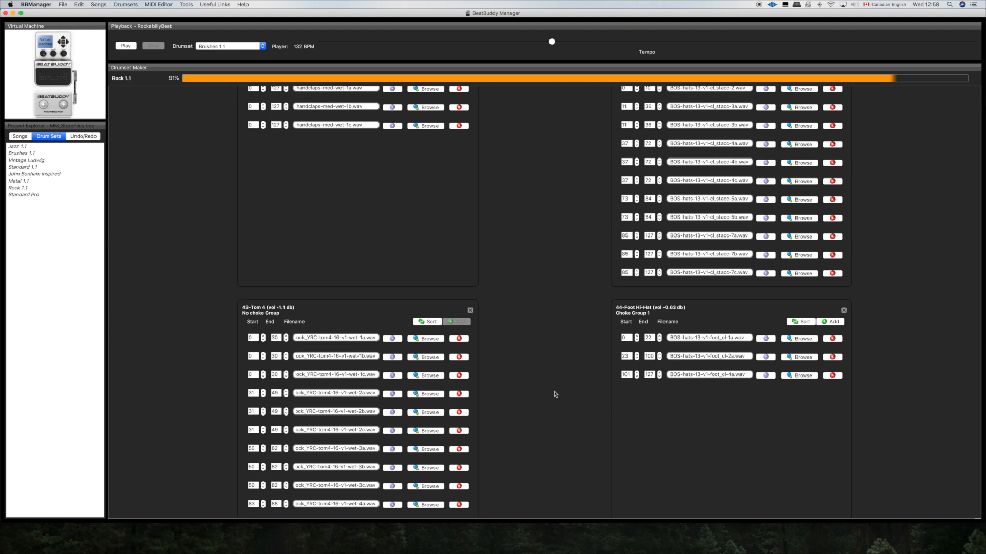
scroll(554, 395, up, 4)
scroll(554, 394, up, 12)
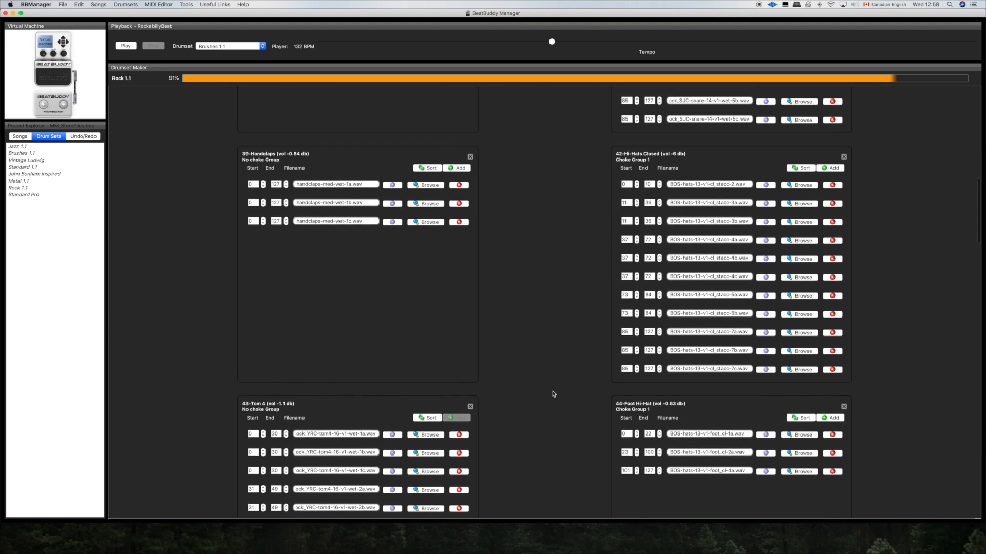
scroll(554, 394, up, 13)
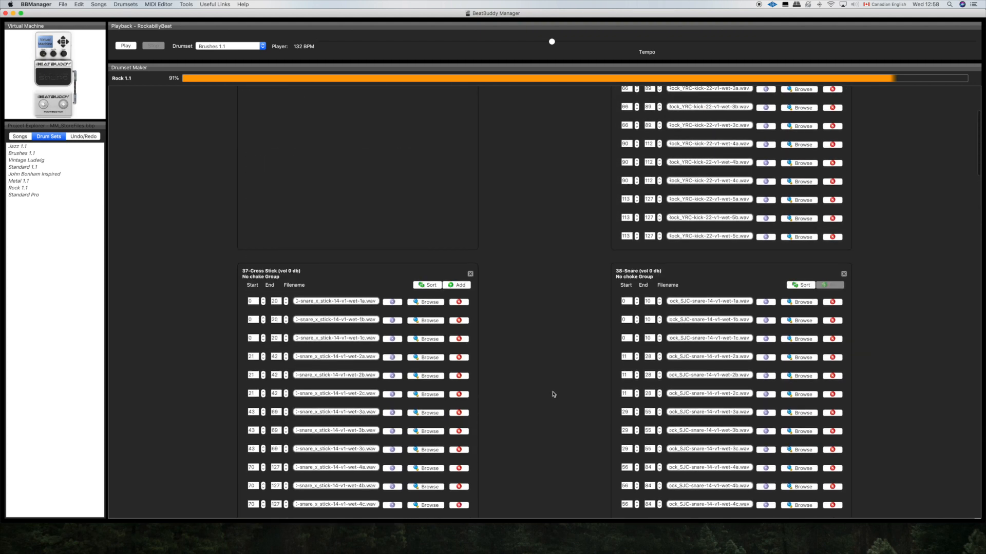
scroll(553, 394, up, 2)
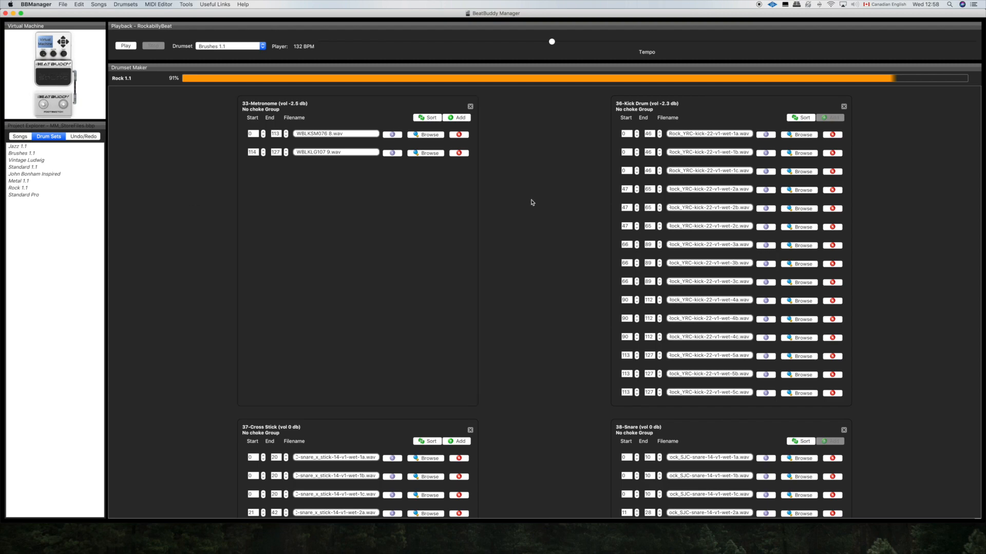
- Switch to Chrome and look over the drum beat products on the municipalman.com store page
key(super+Tab)
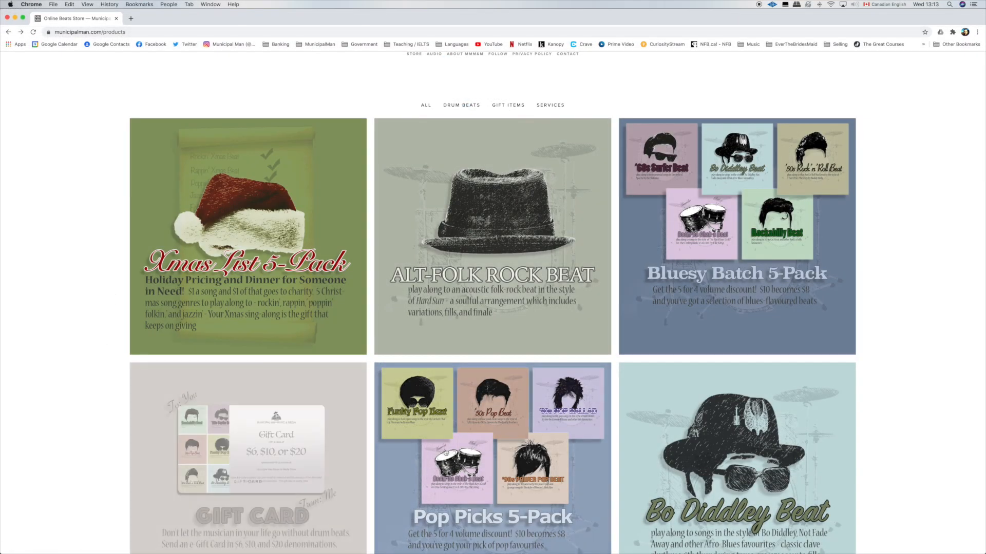
scroll(930, 429, down, 3)
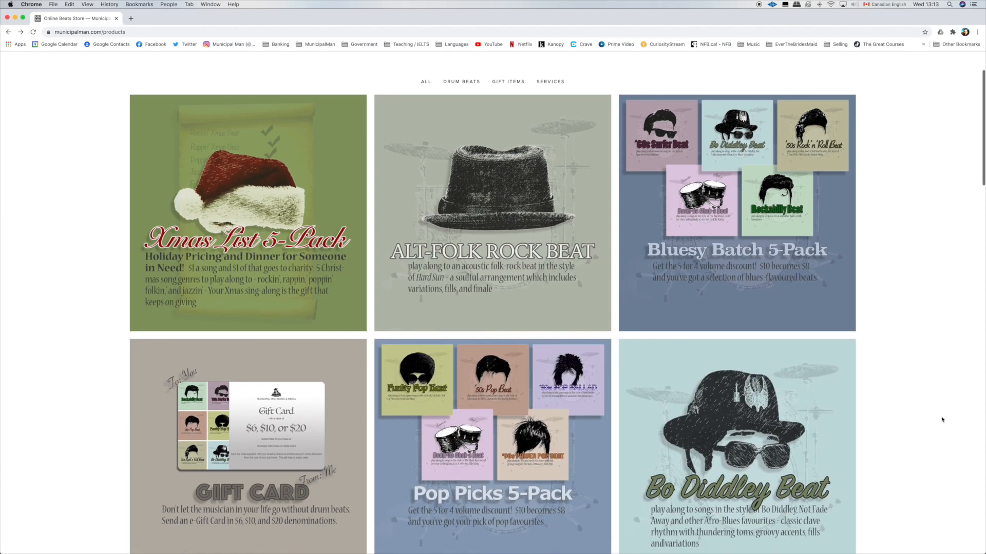
scroll(941, 419, down, 3)
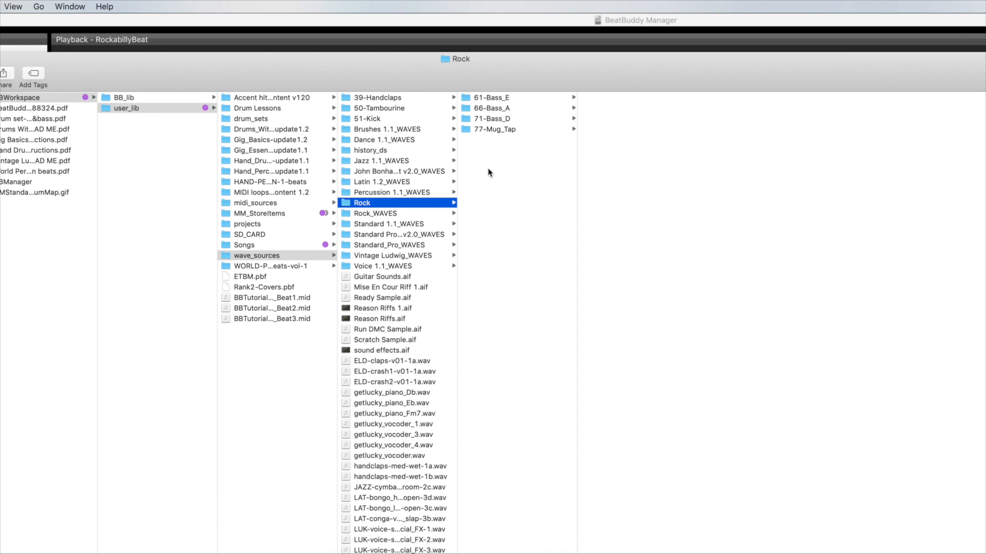
- View the 61-Bass_E folder and compare the contents of the Rock and Rock_WAVES folders in wave_sources
click(522, 97)
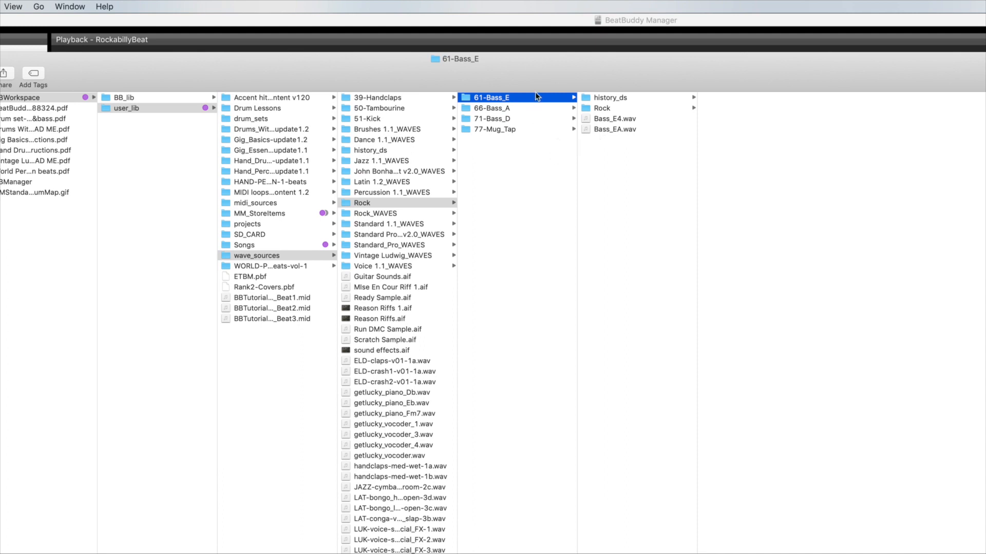
drag(532, 79, 510, 54)
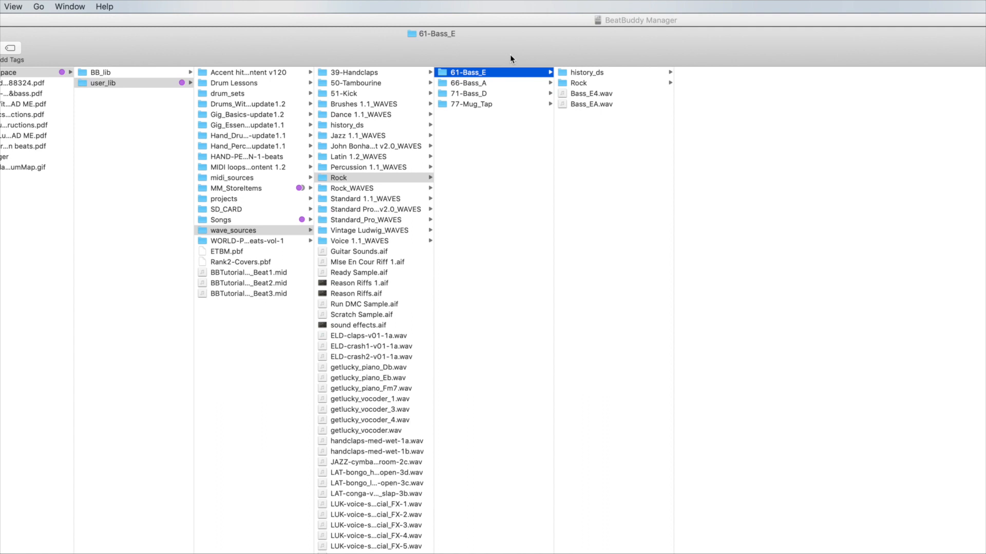
click(404, 178)
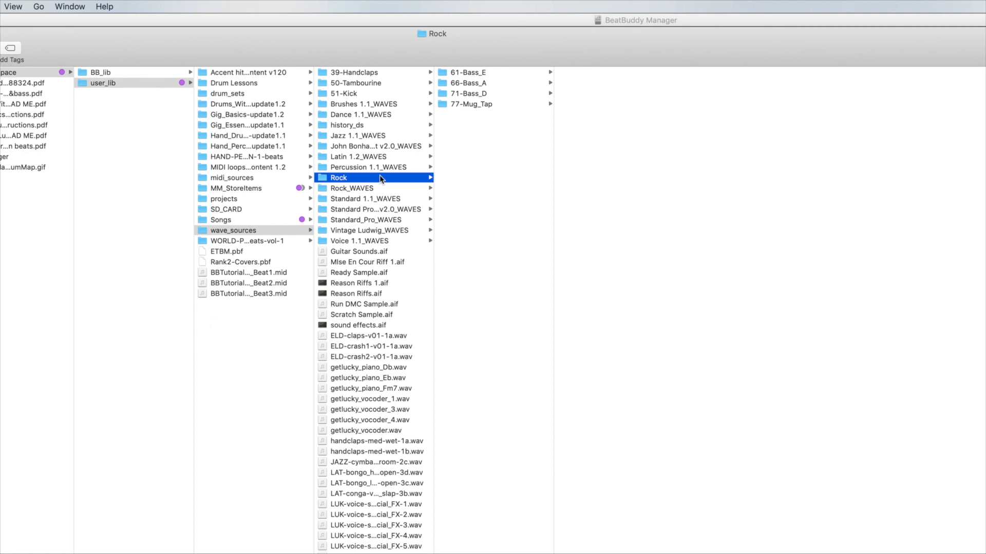
click(382, 188)
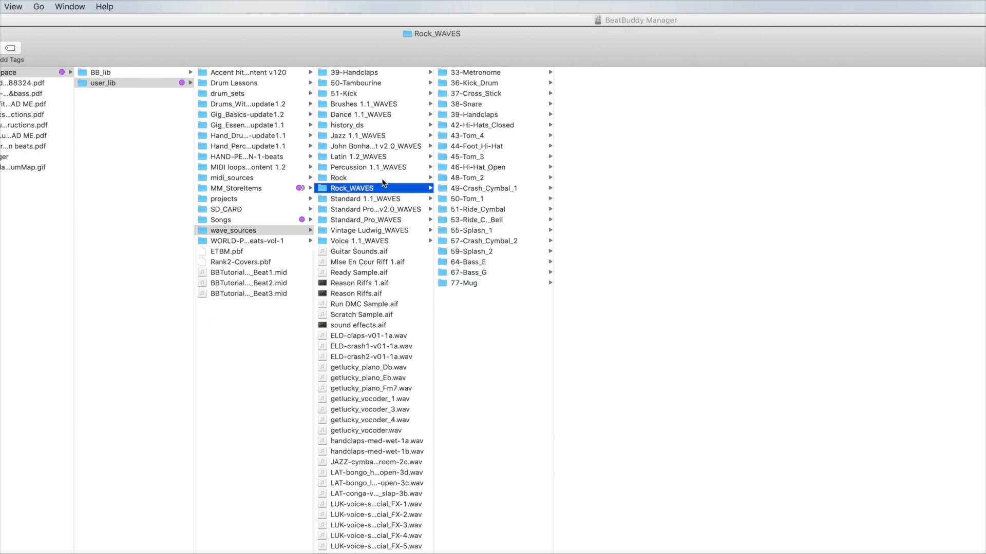
click(388, 178)
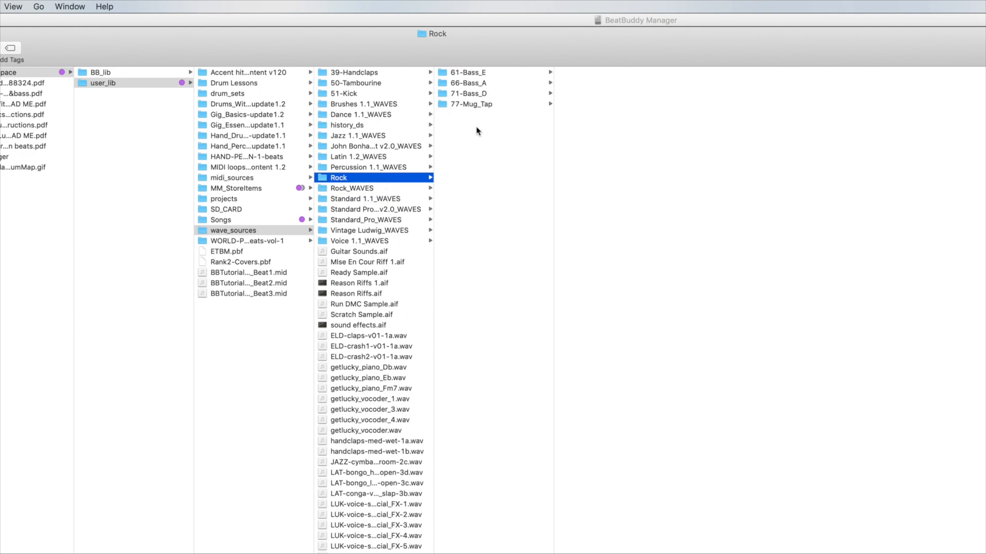
- Follow the nested Rock and 61-Bass_E folders inside 61-Bass_E, moving the Finder window to expose the deeper columns
click(491, 83)
click(494, 74)
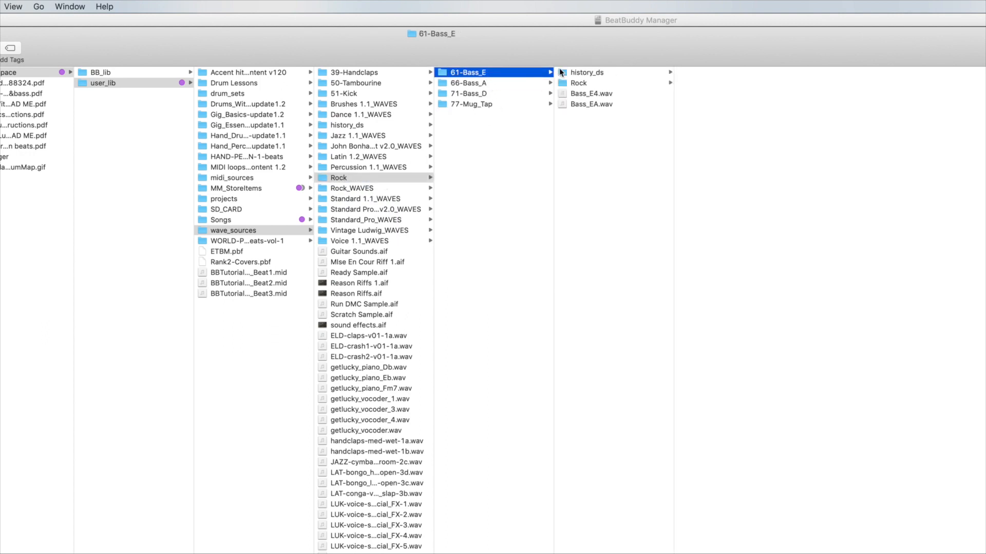
click(579, 84)
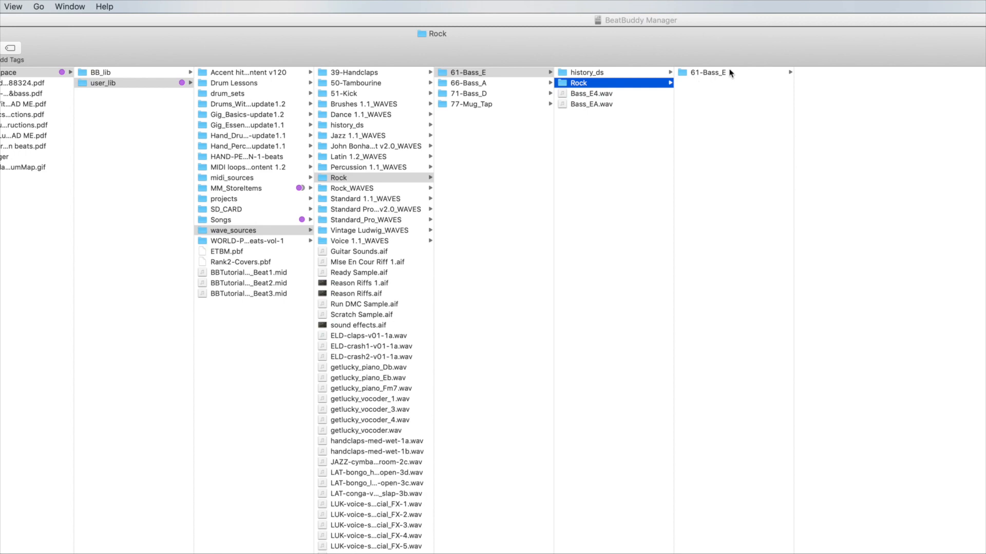
click(692, 75)
click(818, 84)
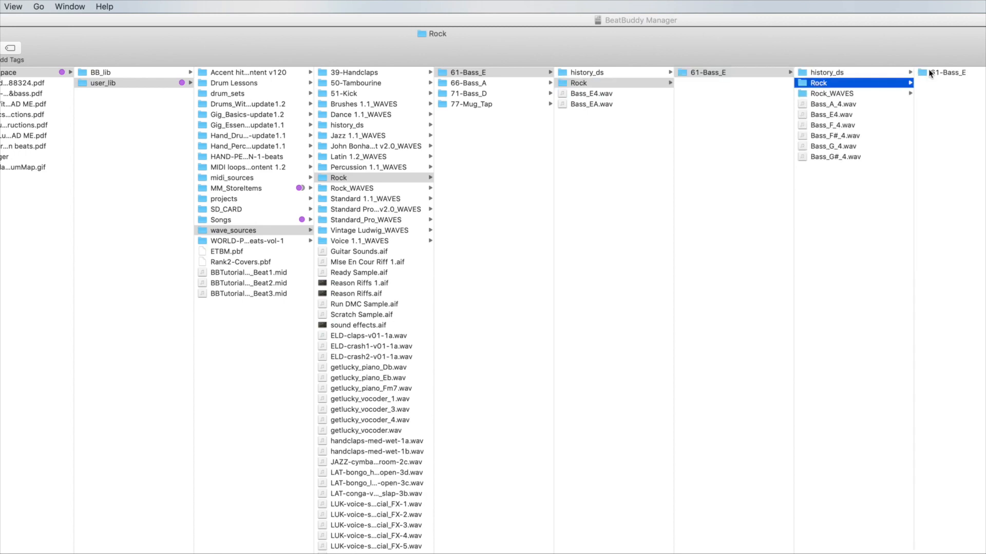
drag(883, 43, 326, 40)
click(449, 74)
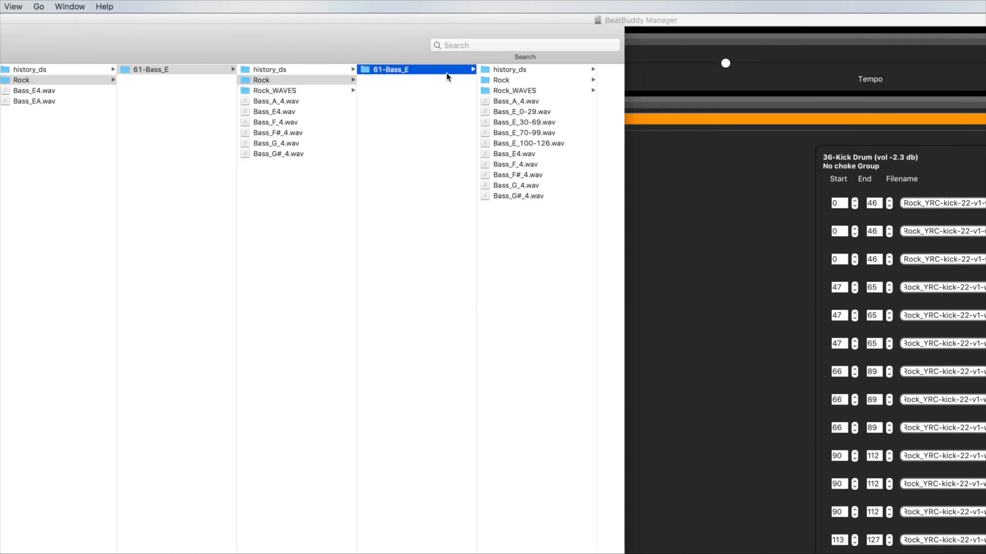
- Go deeper through the Rock folder into 64-Bass_E and its Rock subfolder, and view the 64-Bass_E and 67-Bass_G folders there
click(497, 81)
click(540, 69)
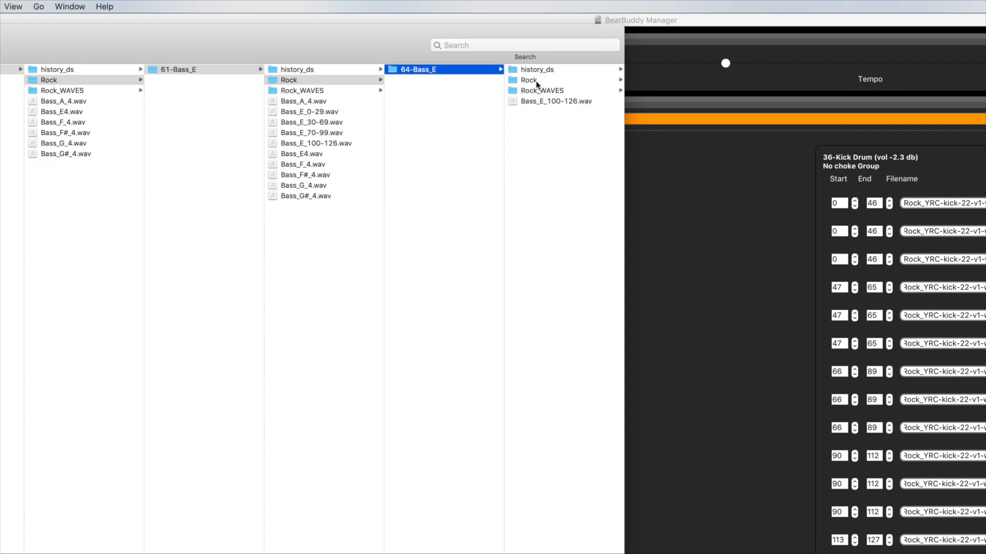
click(537, 81)
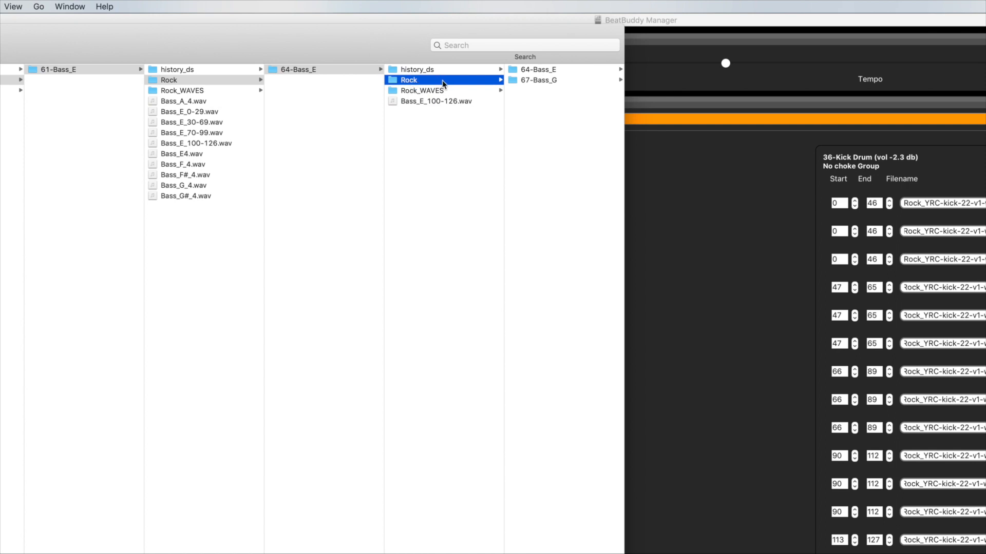
click(547, 80)
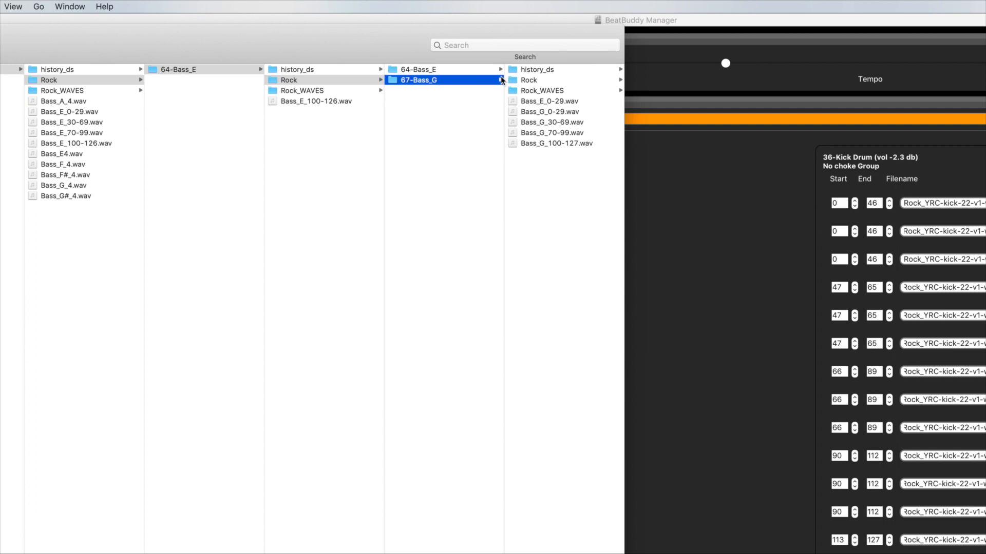
click(471, 69)
click(479, 80)
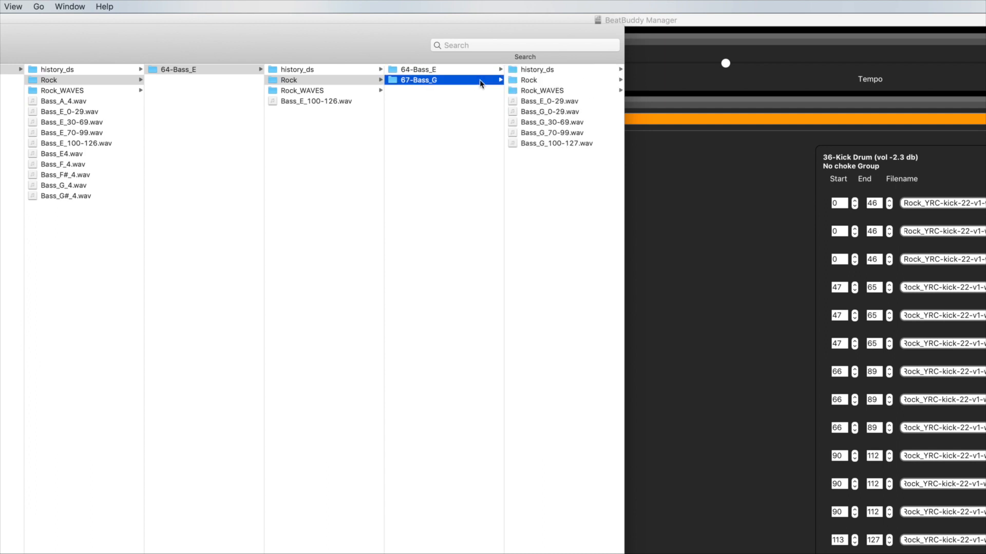
- Open the Rock folder inside 67-Bass_G and view the contents of its nested 64-Bass_E folder
click(525, 83)
click(532, 72)
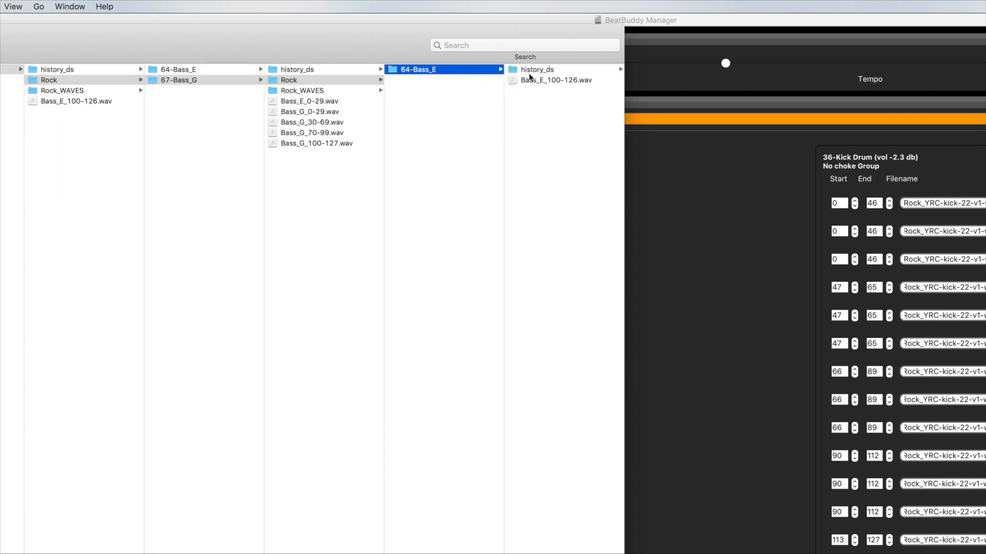
click(593, 70)
click(351, 70)
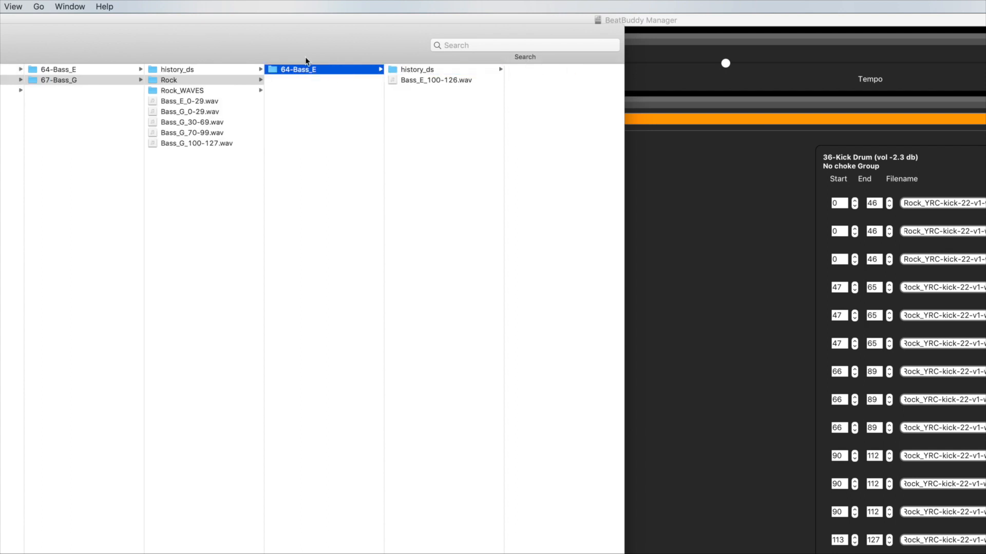
- Move the Finder window to expose more columns, compare Rock with Rock_WAVES inside 64-Bass_E, and open Rock_WAVES inside 67-Bass_G
drag(296, 43, 669, 33)
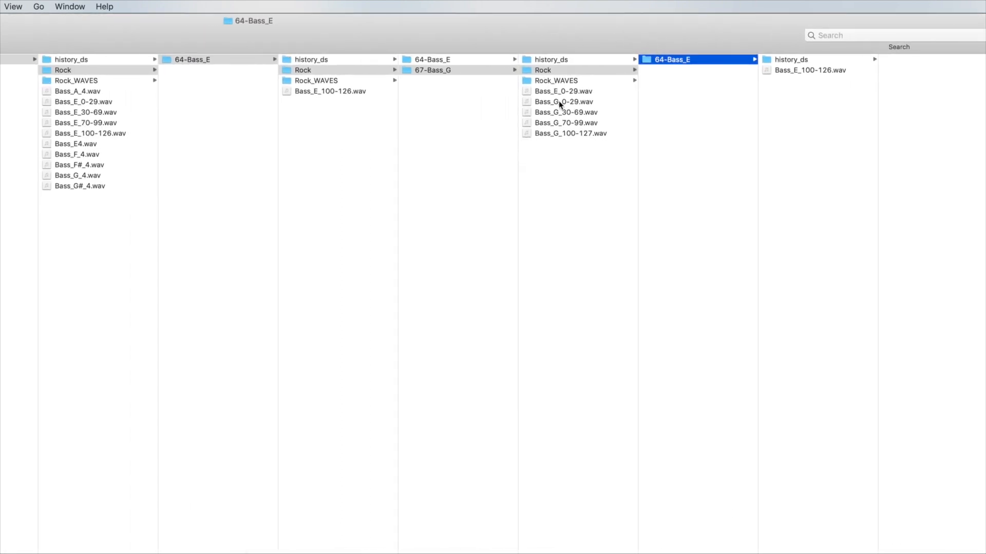
click(361, 70)
click(341, 82)
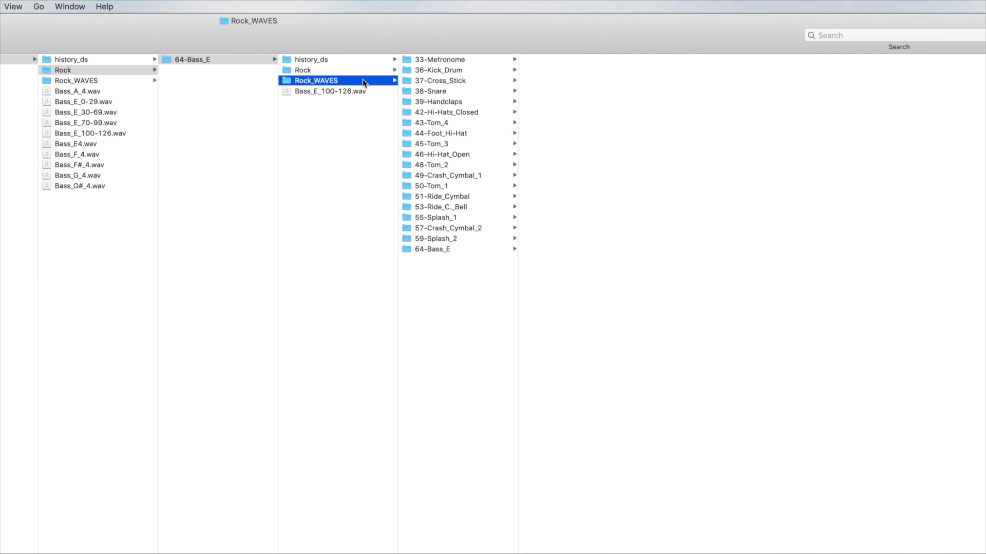
click(314, 71)
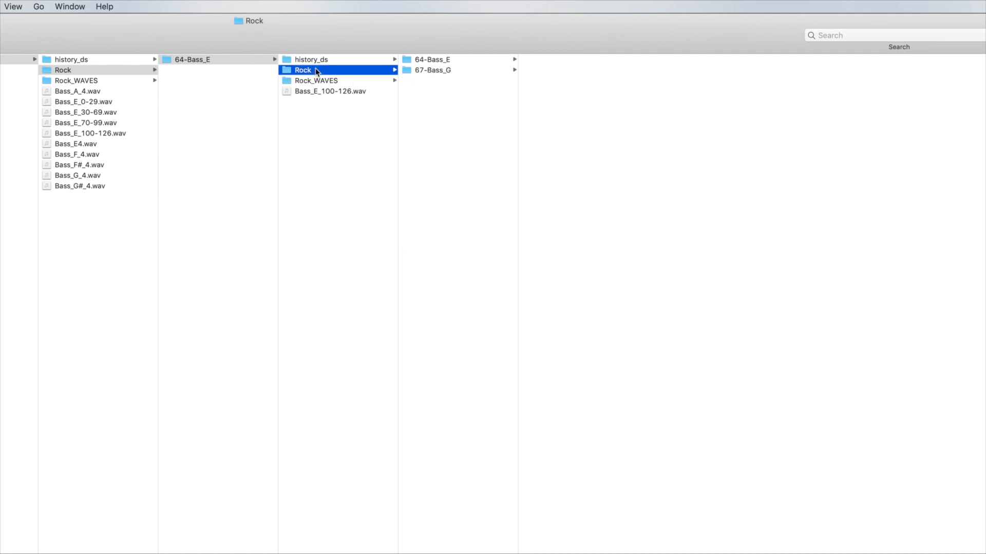
click(425, 72)
click(588, 82)
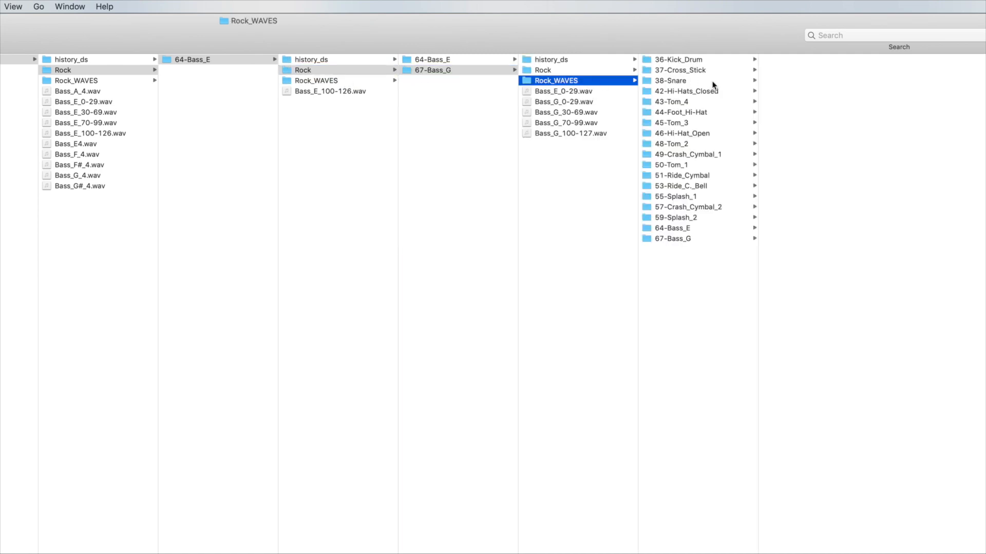
- Go through the instrument folders in the nested Rock_WAVES, from 36-Kick_Drum to 67-Bass_G, viewing their velocity range subfolders
click(691, 60)
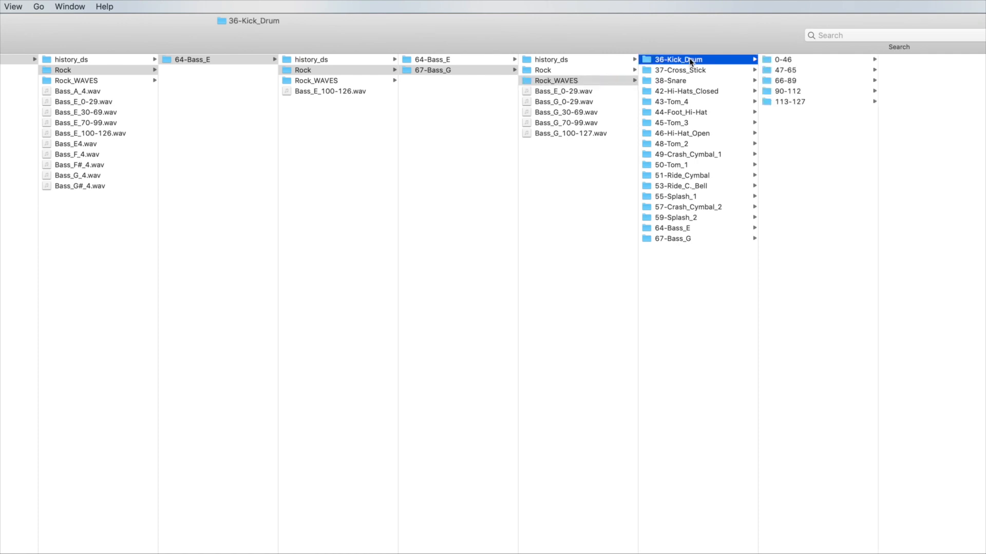
click(671, 82)
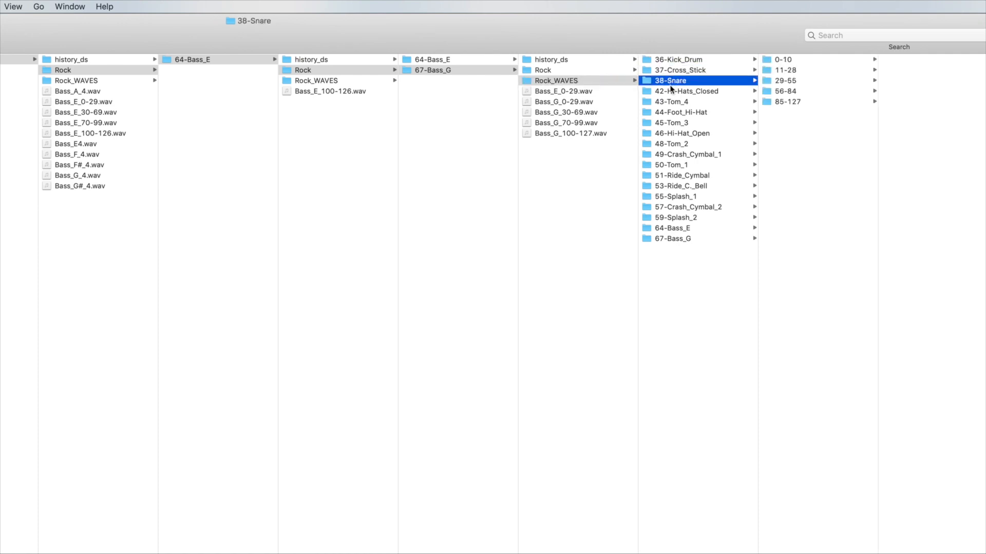
key(Down)
key(Down)
key(Down)
key(Down)
key(Down)
key(Down)
key(Down)
key(Down)
key(Down)
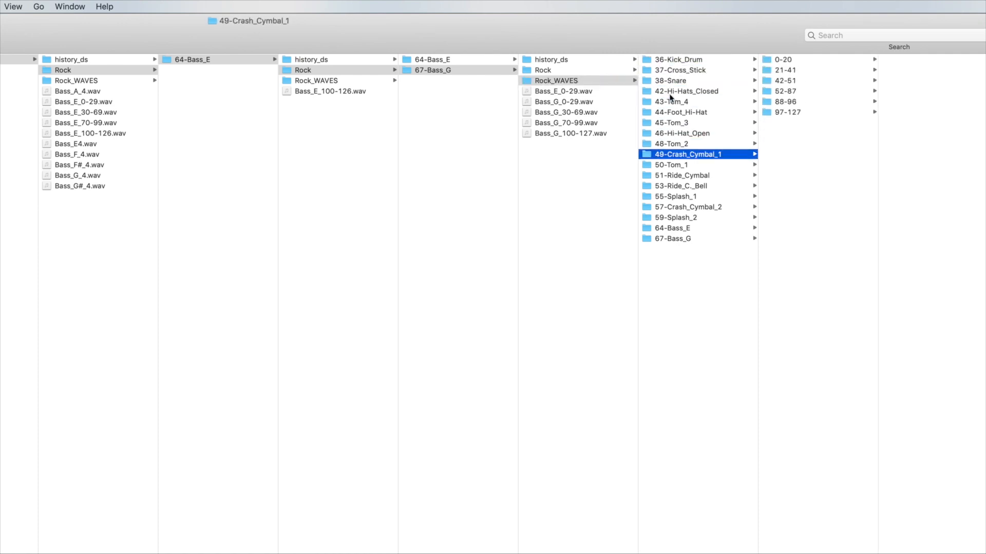
key(Down)
key(Down)
key(Down)
key(Down)
key(Down)
key(Down)
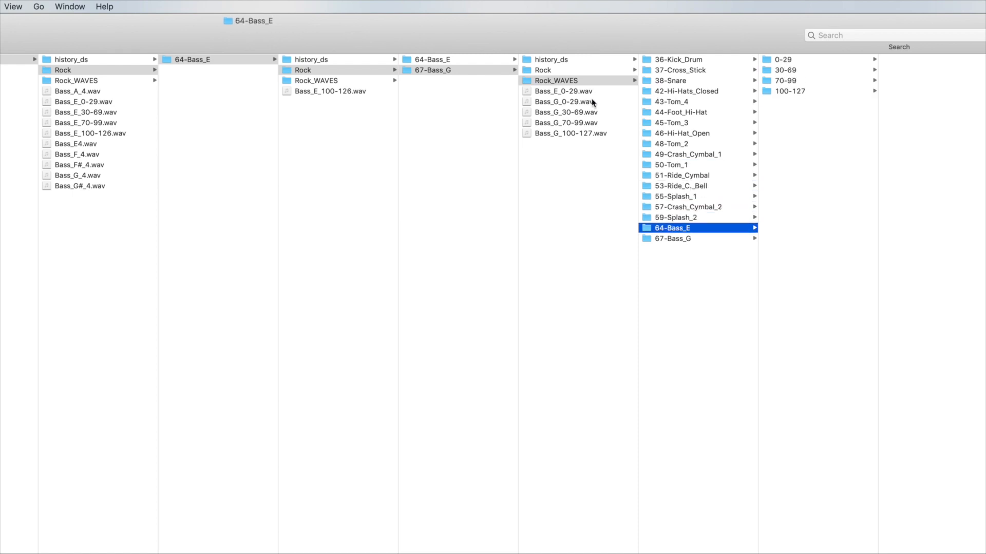
- Return to the top-level Rock folder in wave_sources and lower the Finder window to uncover the Drumset Maker
scroll(308, 148, left, 5)
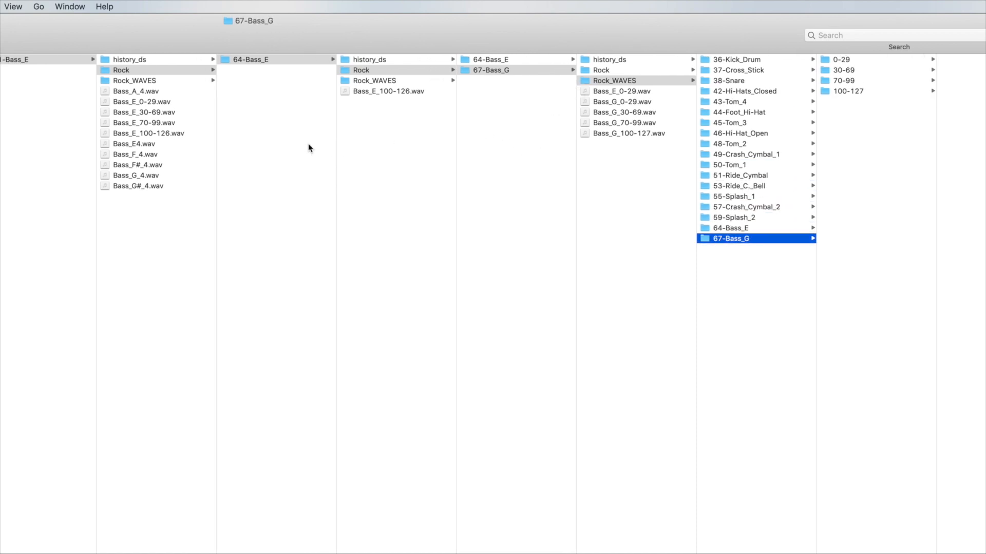
scroll(308, 148, left, 10)
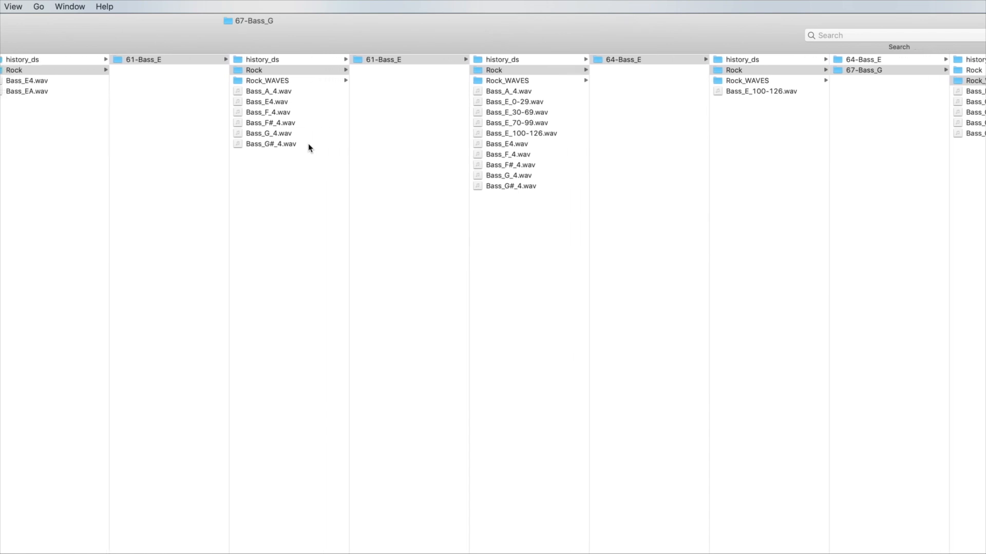
scroll(240, 120, left, 15)
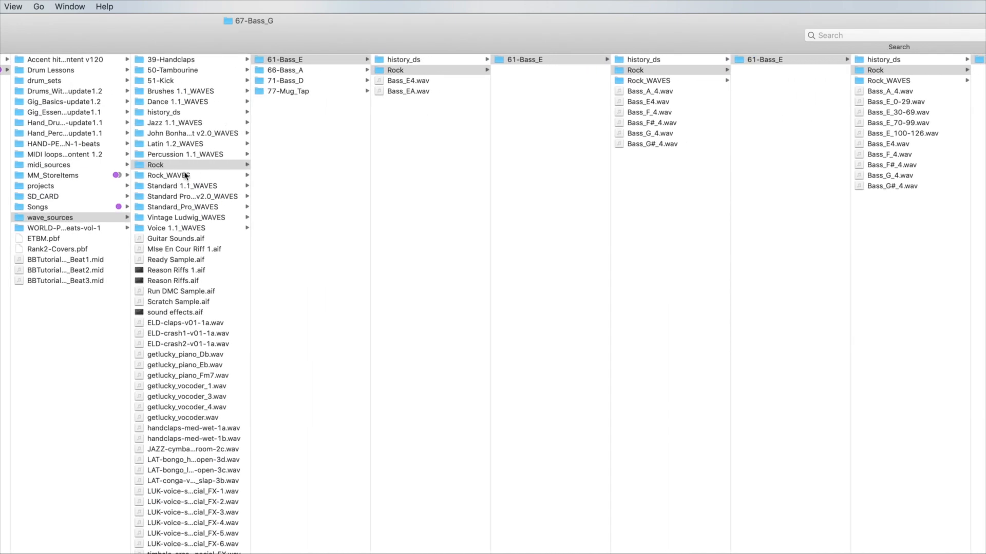
click(188, 164)
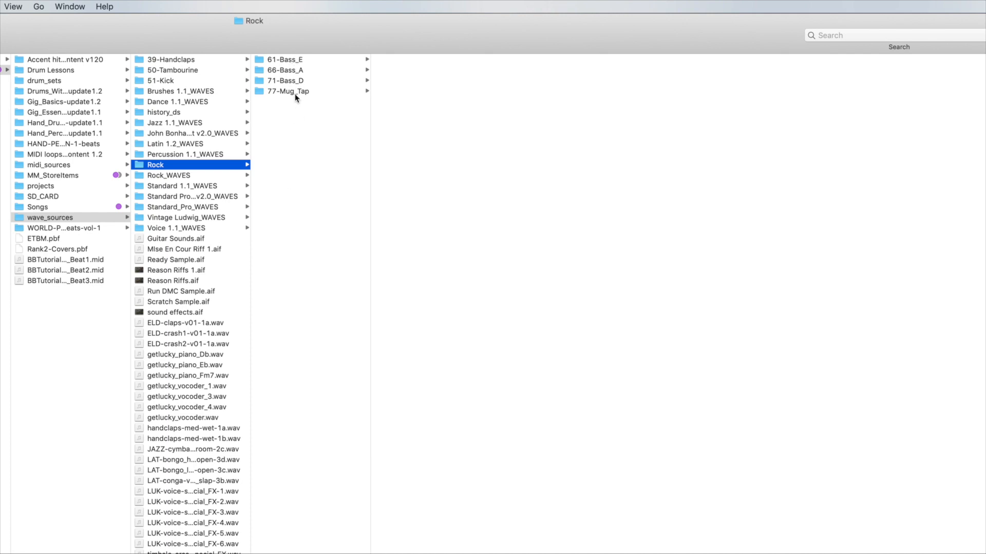
drag(365, 29, 392, 185)
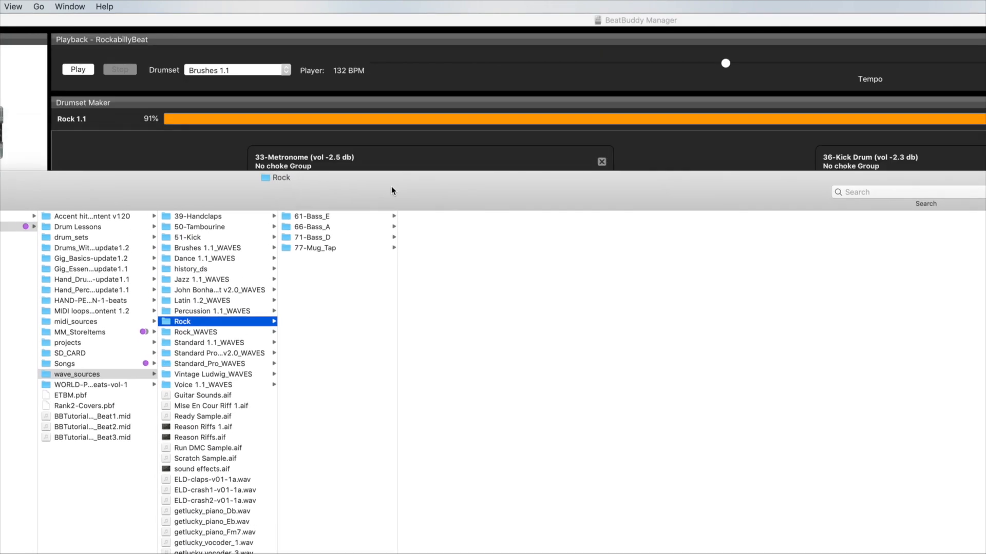
- Switch to BeatBuddy Manager, view the folder location of the 33-Metronome sample for velocities 0–113, and close the file chooser
click(385, 22)
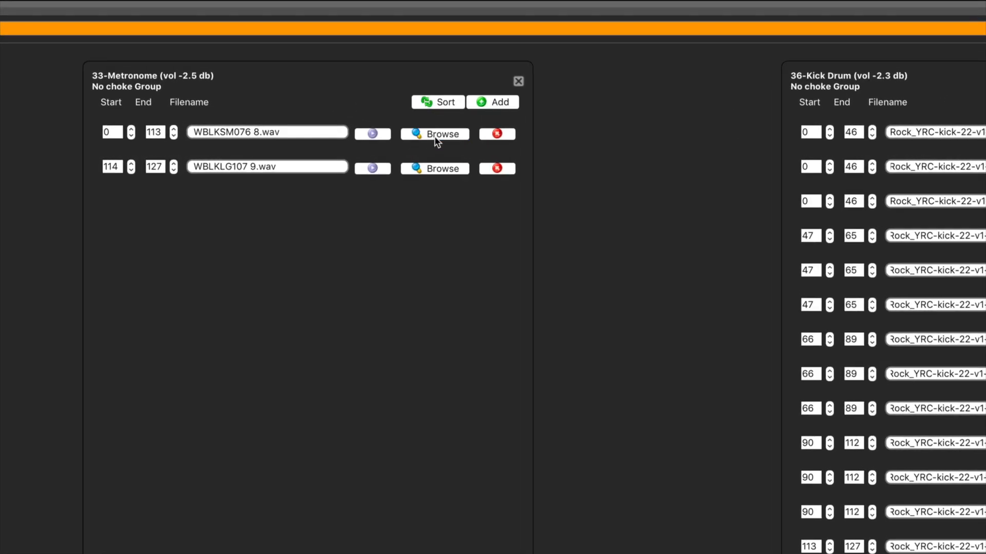
click(434, 136)
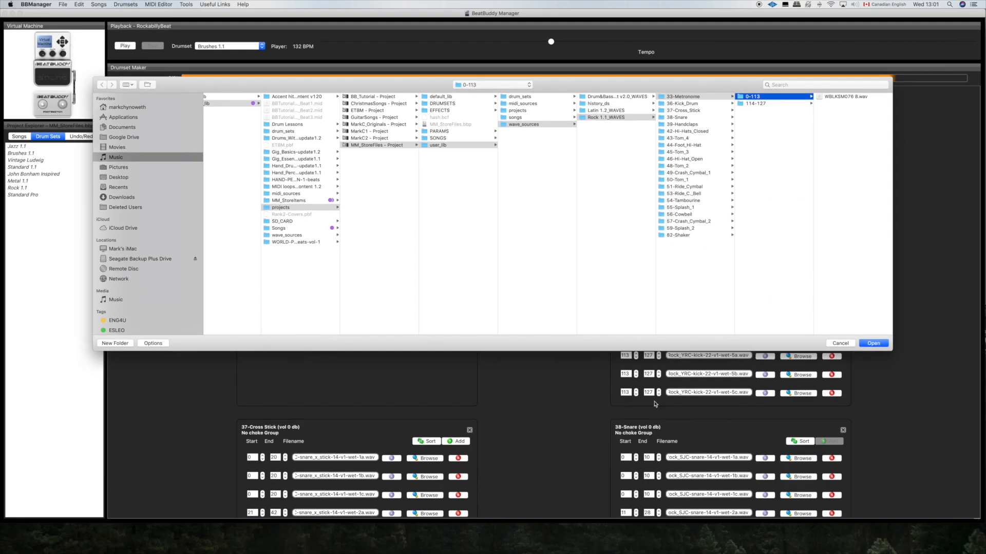
click(873, 343)
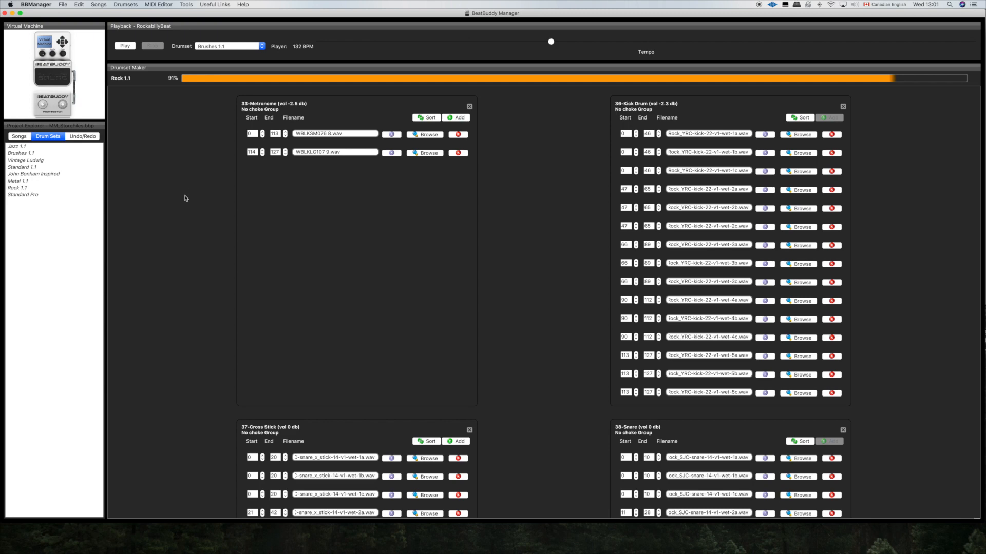
- Examine the Rock 1.1 instrument panels from 33-Metronome to 42-Hi-Hats Closed, comparing their velocity ranges and sample filenames
scroll(184, 206, down, 3)
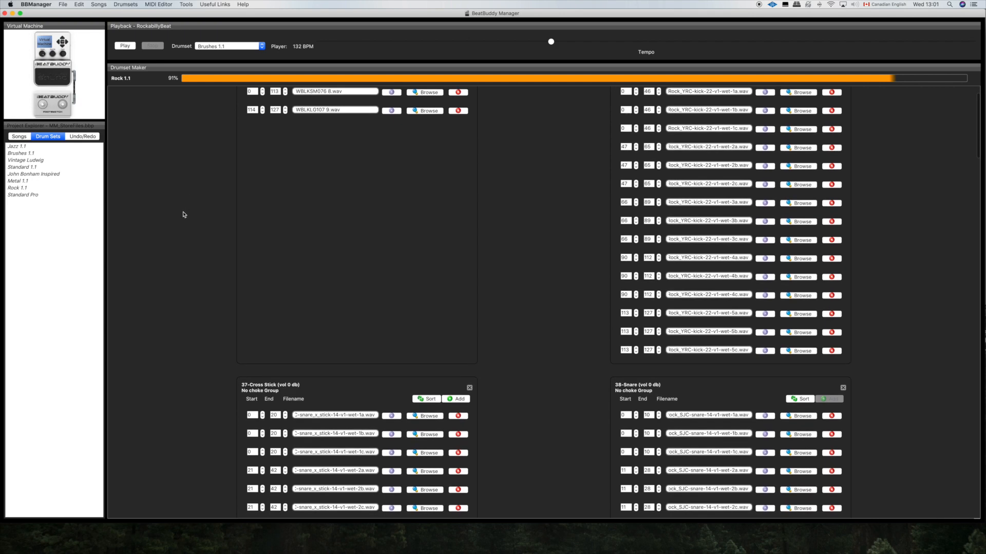
scroll(184, 215, down, 4)
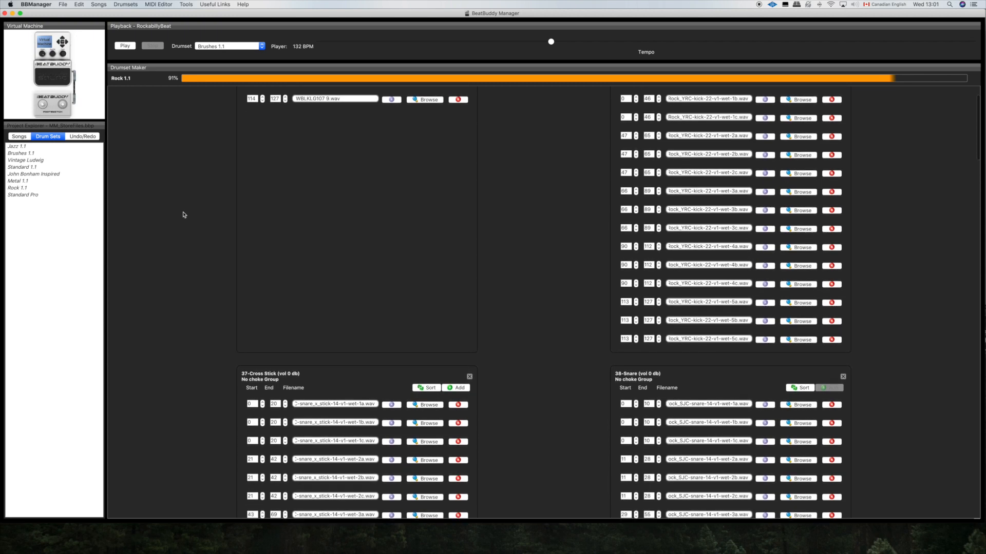
scroll(184, 215, down, 12)
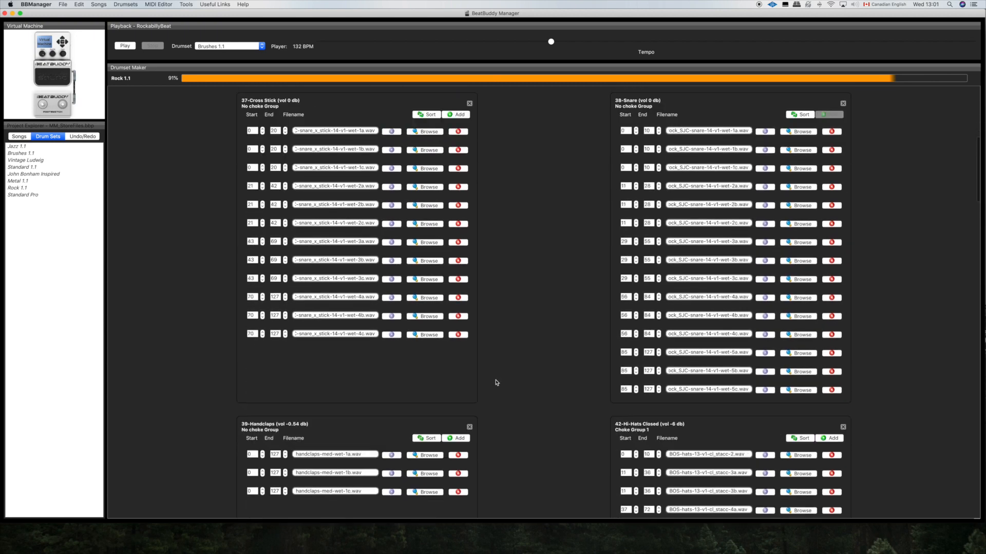
scroll(625, 183, down, 4)
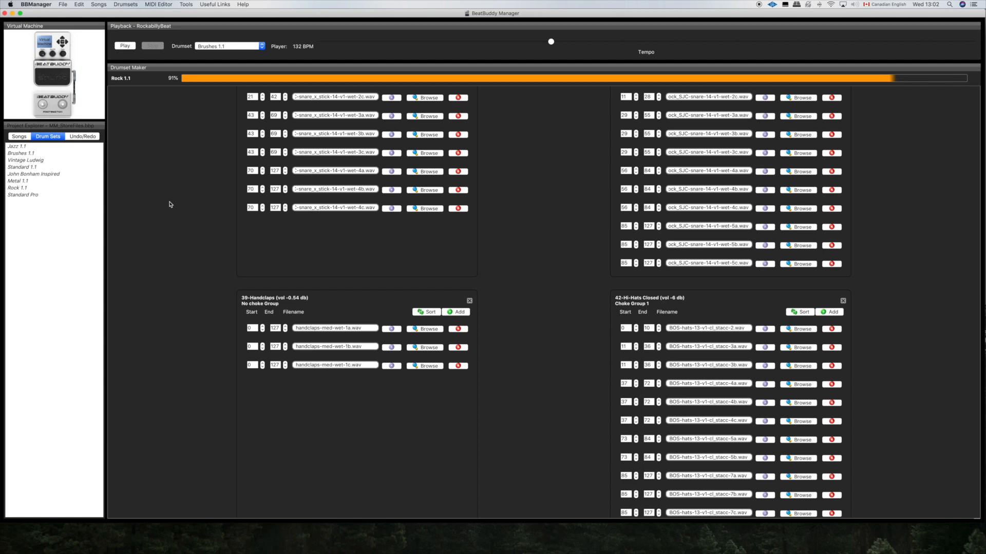
scroll(170, 204, up, 15)
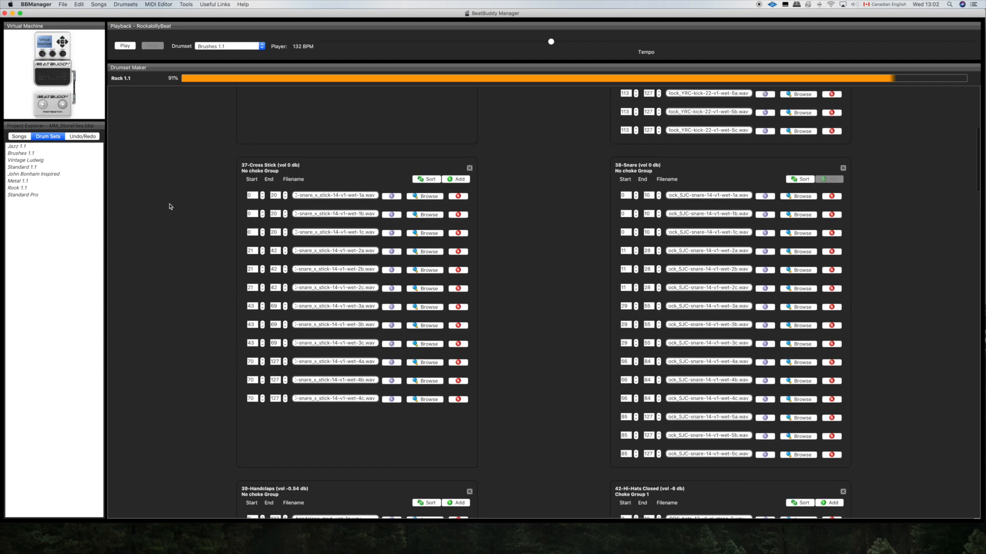
scroll(171, 206, up, 5)
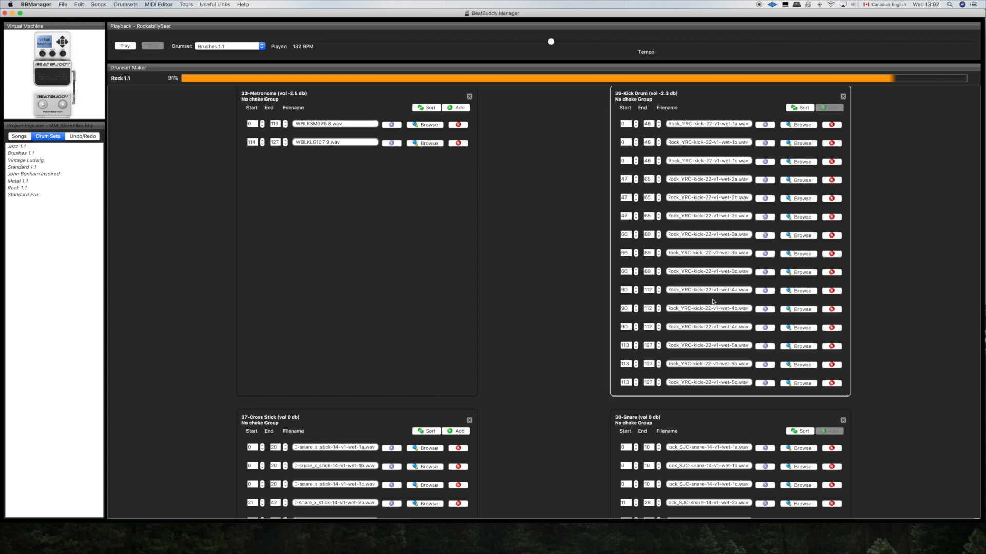
scroll(678, 167, down, 10)
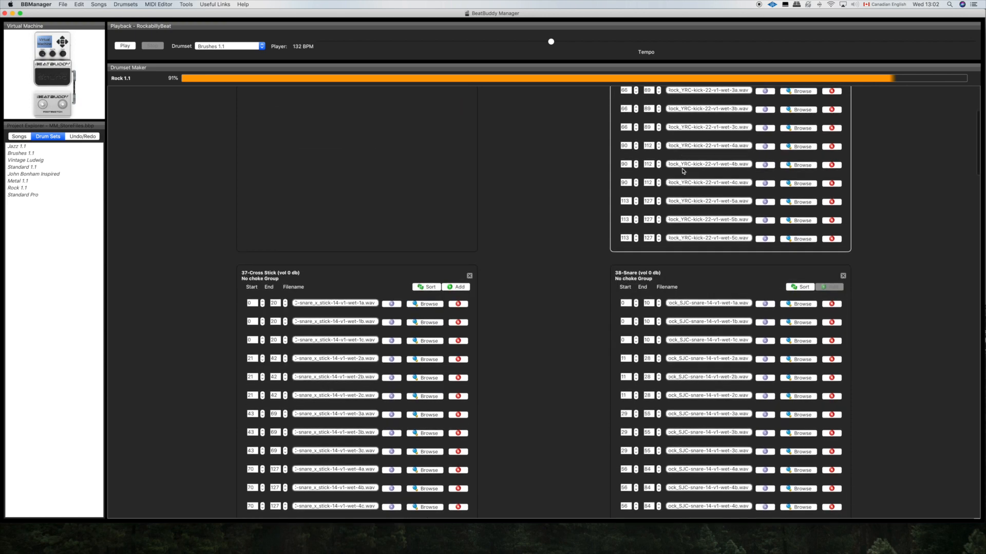
scroll(683, 172, up, 5)
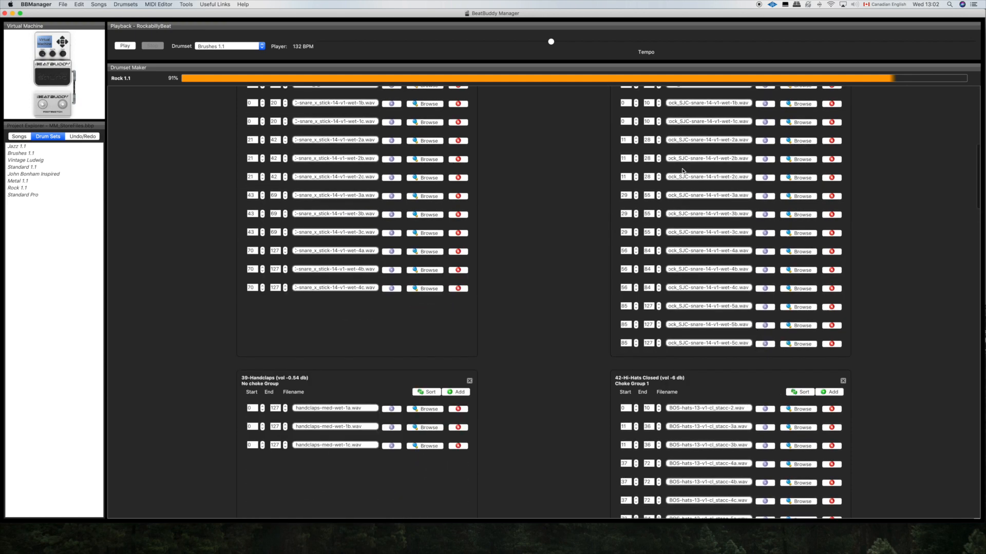
scroll(682, 171, up, 5)
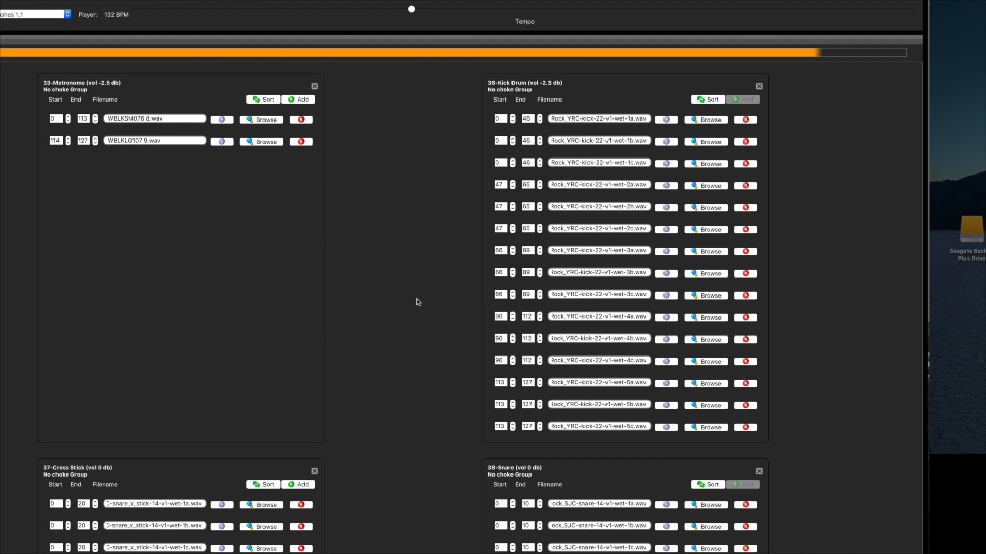
scroll(419, 302, down, 1)
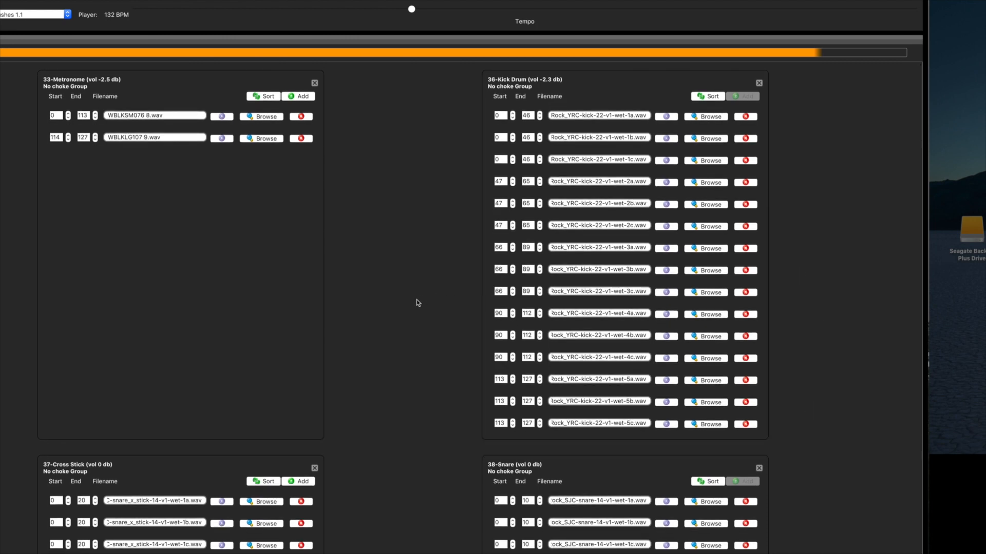
scroll(403, 311, down, 5)
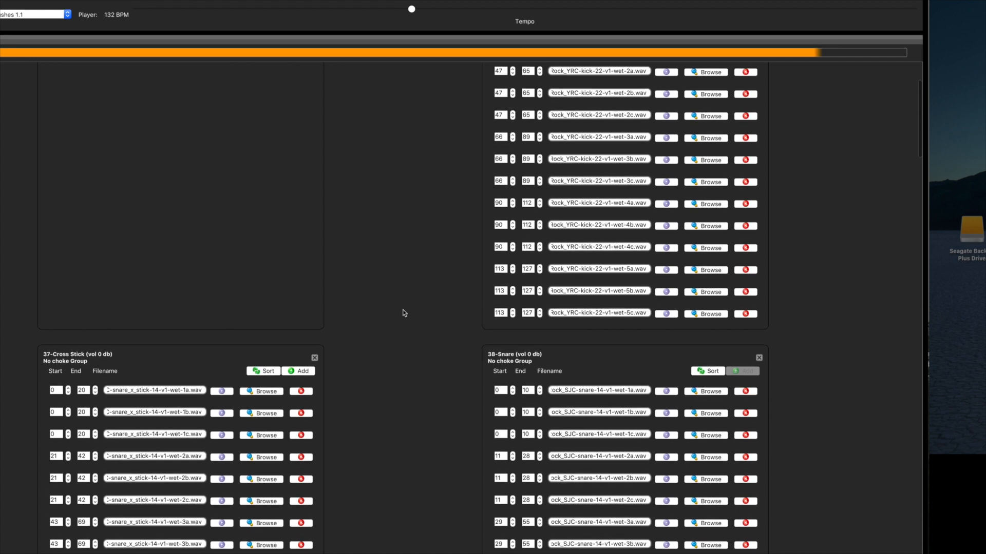
scroll(402, 310, down, 10)
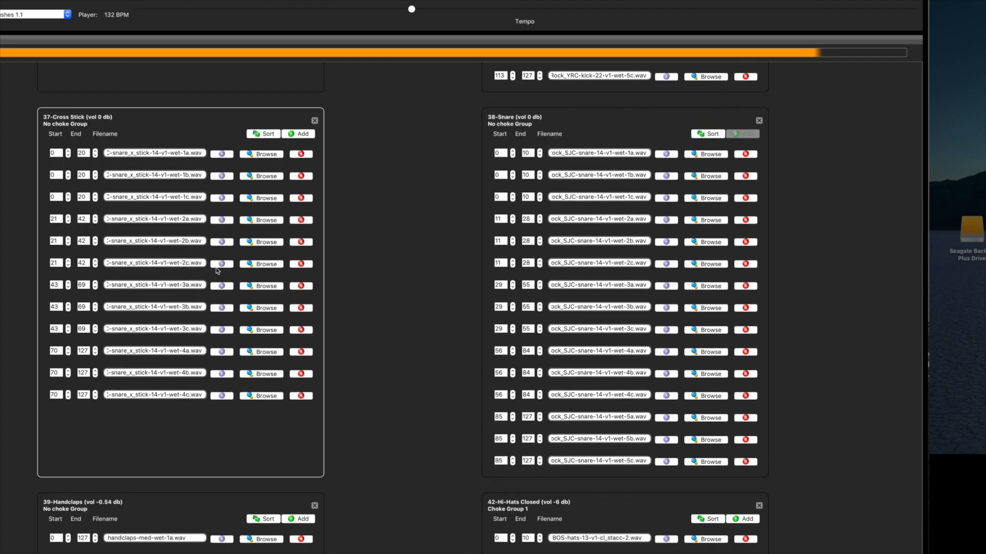